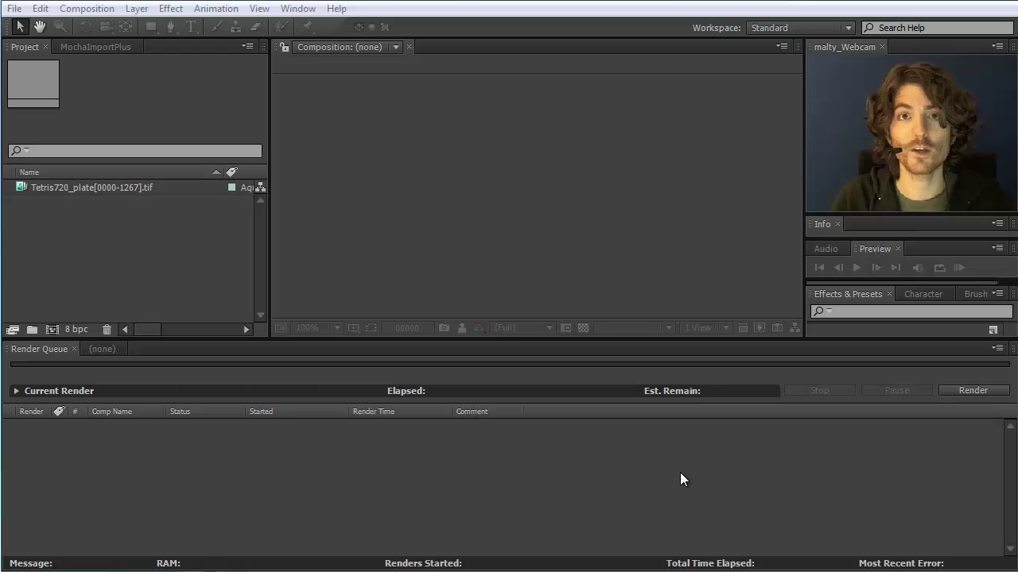
Step: Build a Tetris720_plate composition from the plate footage and scrub through the bathroom shot
left_click(48, 190)
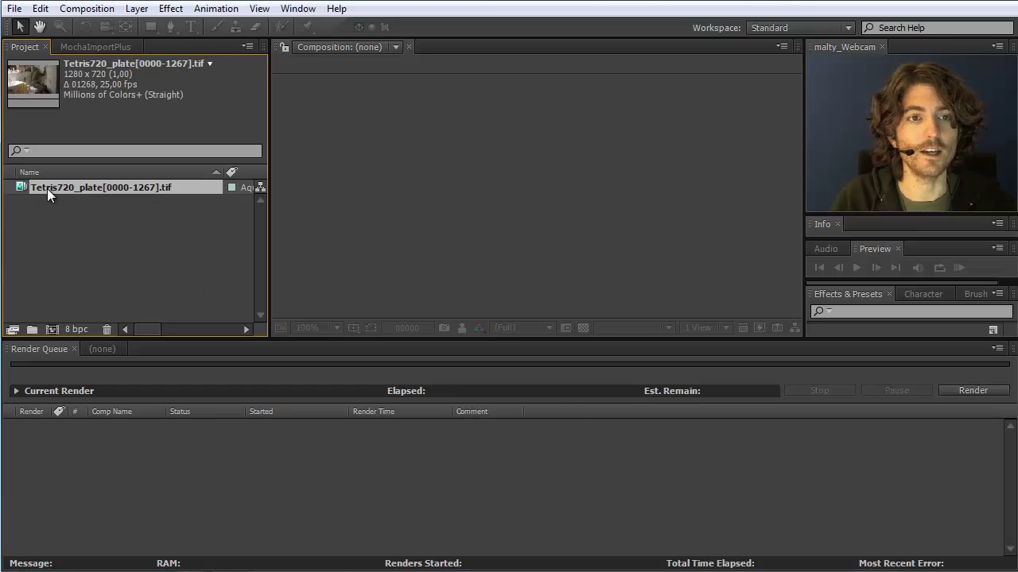
left_click_drag(49, 183, 52, 326)
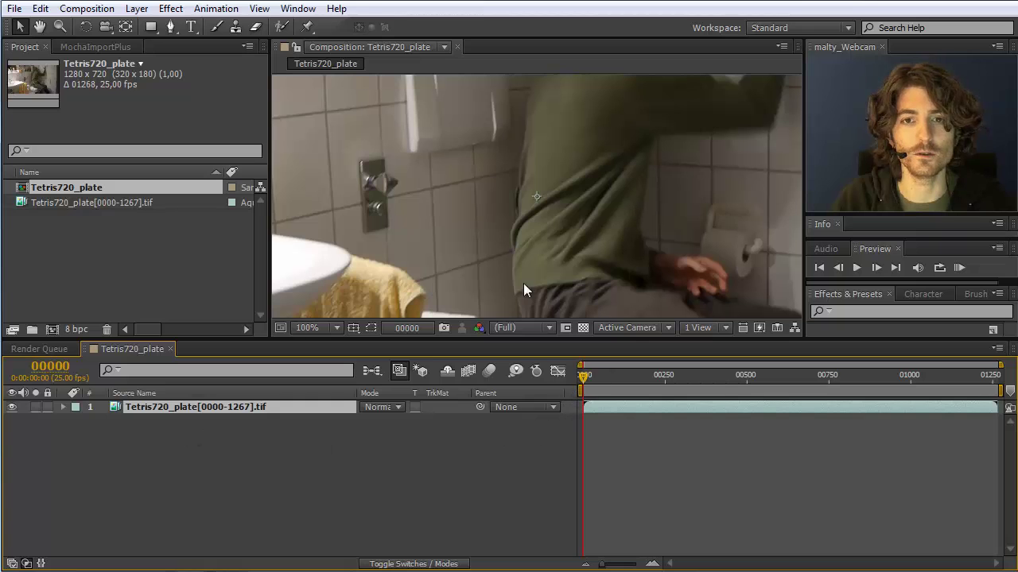
scroll(539, 213, "down", 2)
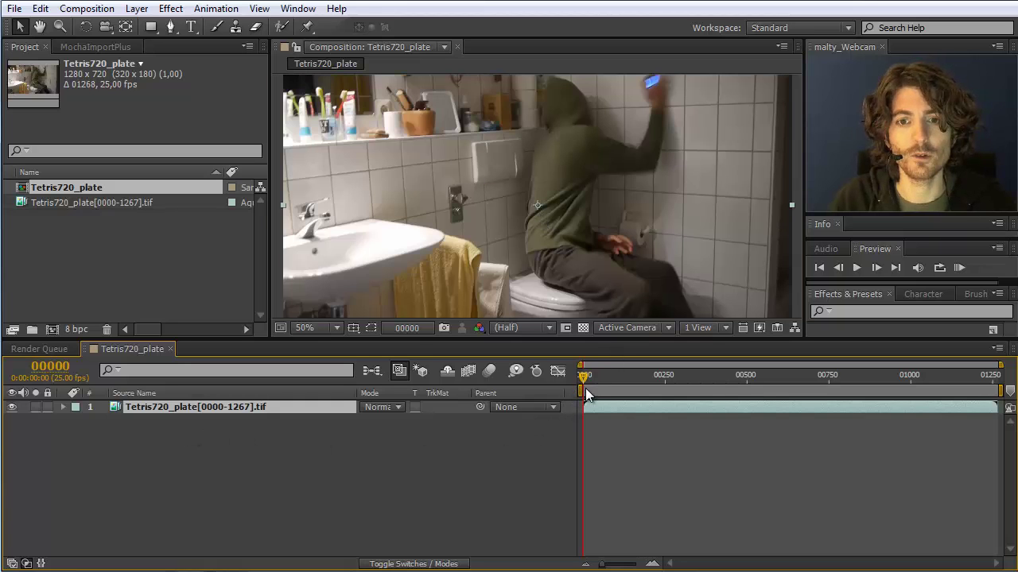
mouse_move(586, 377)
left_mouse_down()
mouse_move(602, 377)
mouse_move(572, 380)
left_mouse_up()
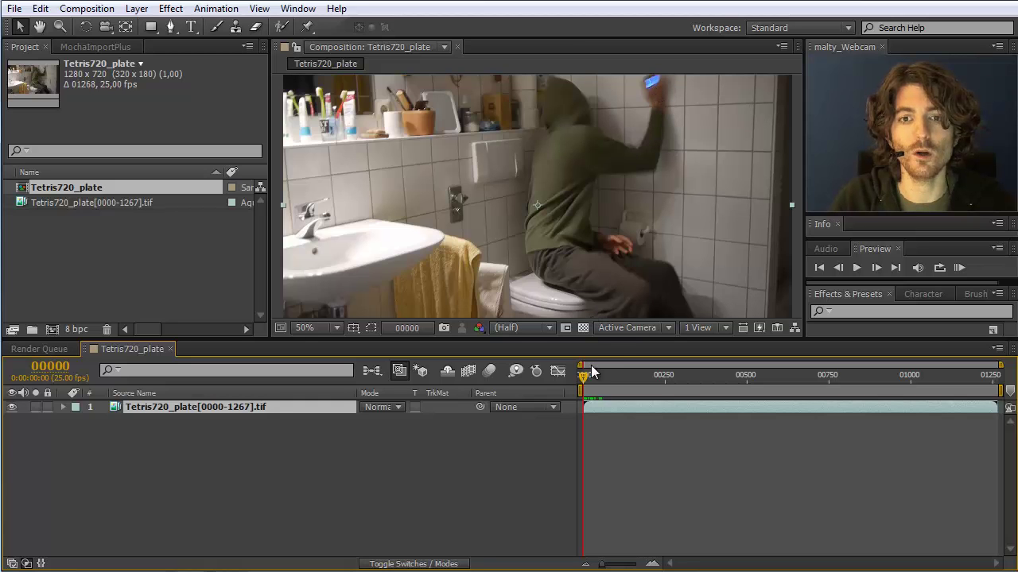
mouse_move(583, 377)
left_mouse_down()
mouse_move(900, 384)
mouse_move(581, 374)
left_mouse_up()
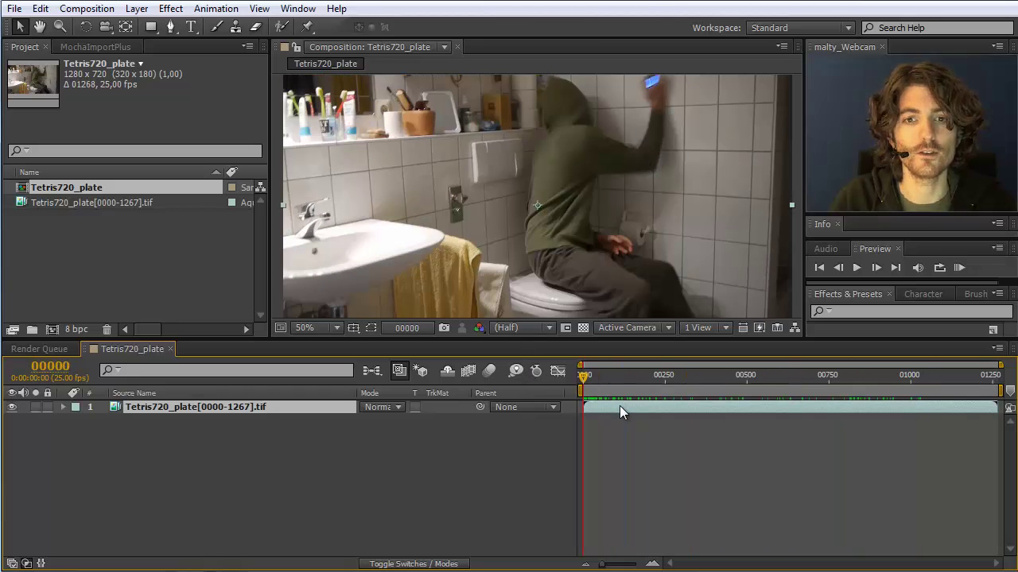
Step: In the MochaImport+ panel, select the plate layer and send it to Mocha with Track in Mocha
left_click(117, 45)
left_click(195, 405)
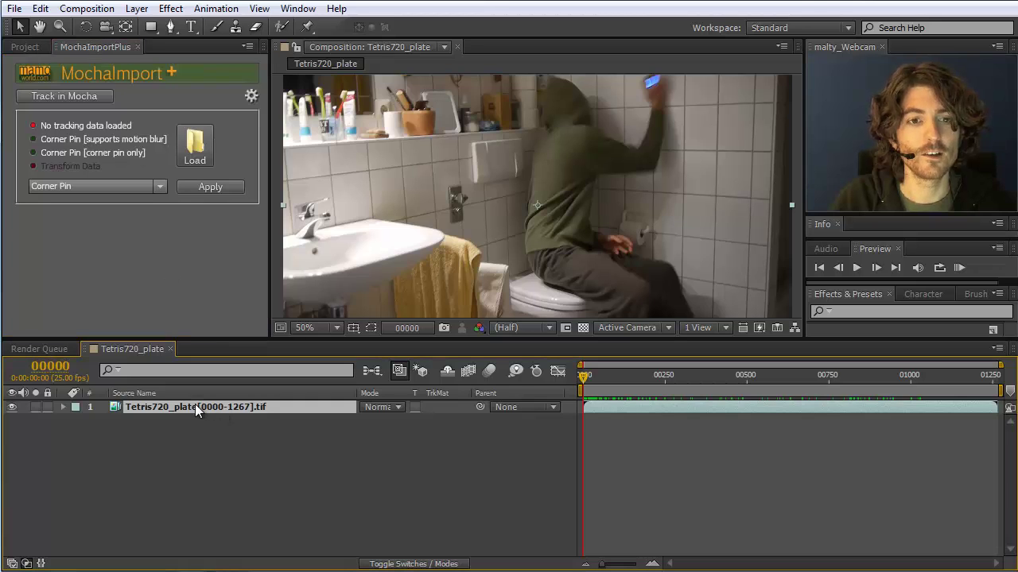
left_click(92, 99)
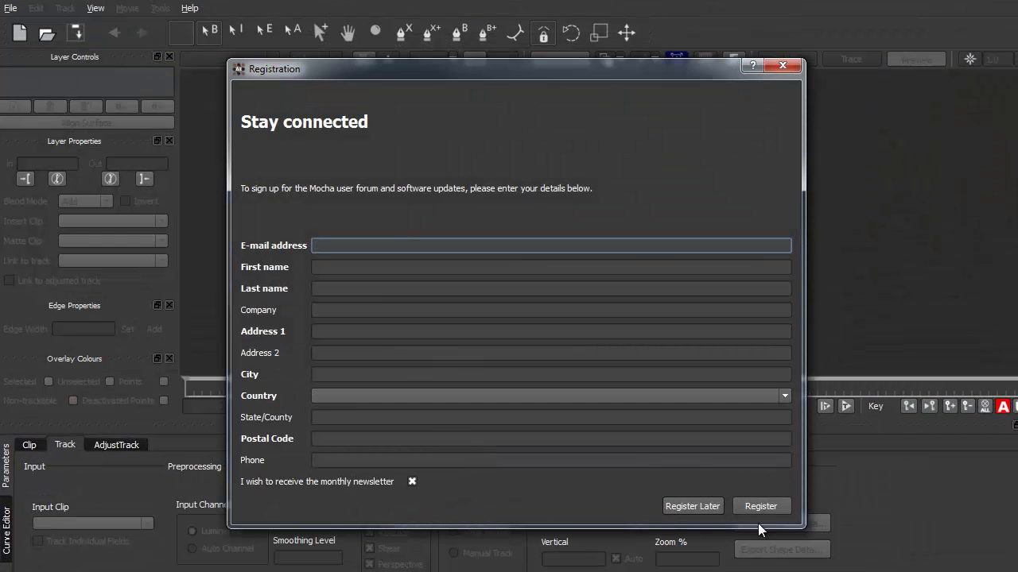
left_click(699, 507)
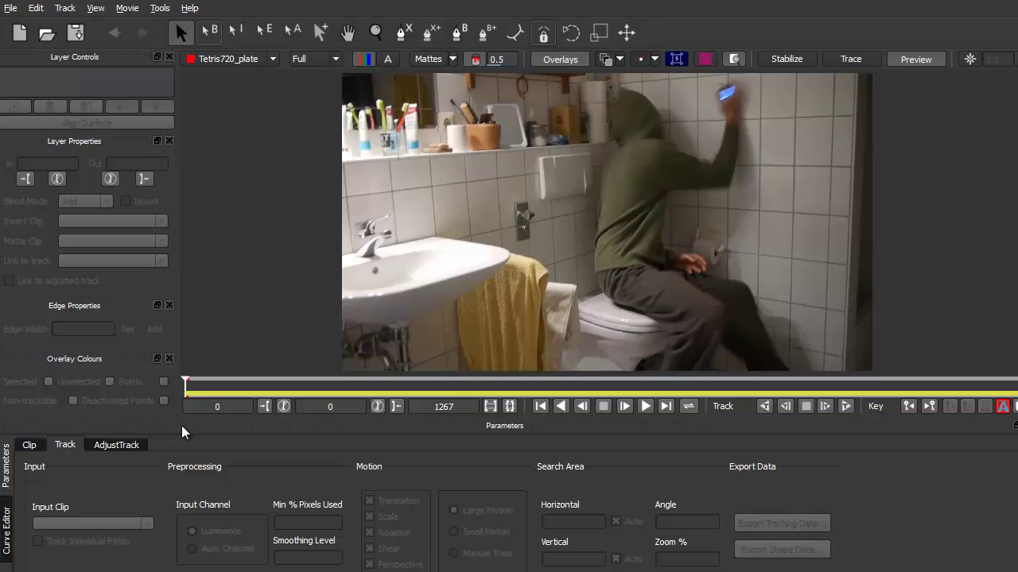
left_click_drag(185, 386, 250, 388)
left_click_drag(341, 419, 1016, 419)
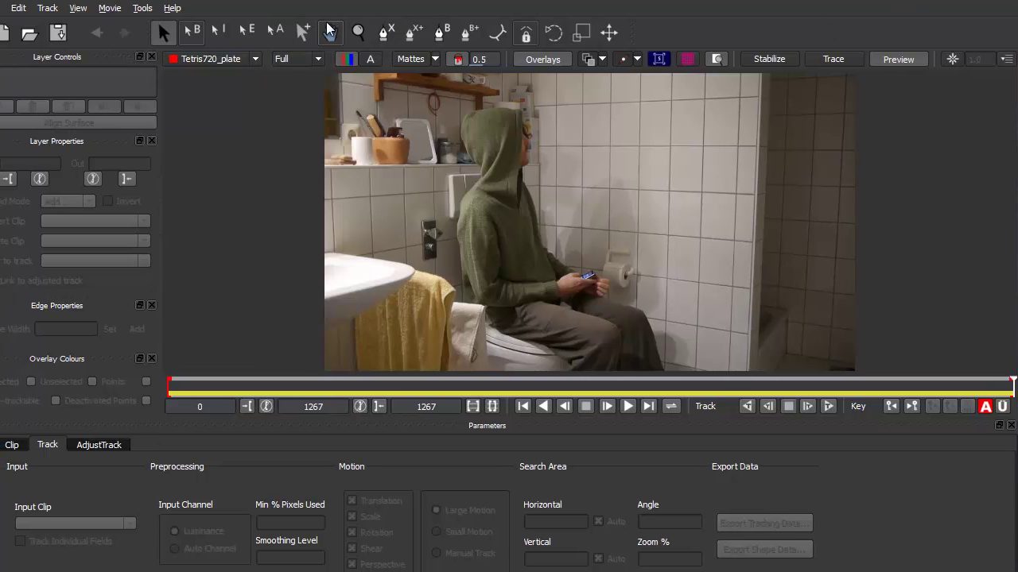
Step: Draw a closed X-spline outline around the tiled wall beside the person
left_click(382, 36)
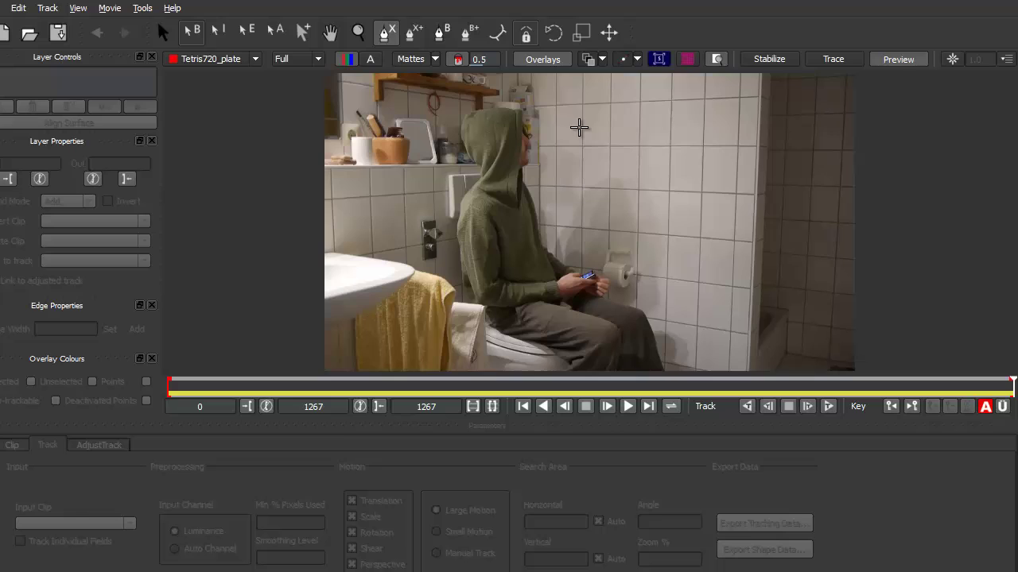
left_click(559, 98)
left_click(567, 197)
left_click(547, 218)
left_click(591, 217)
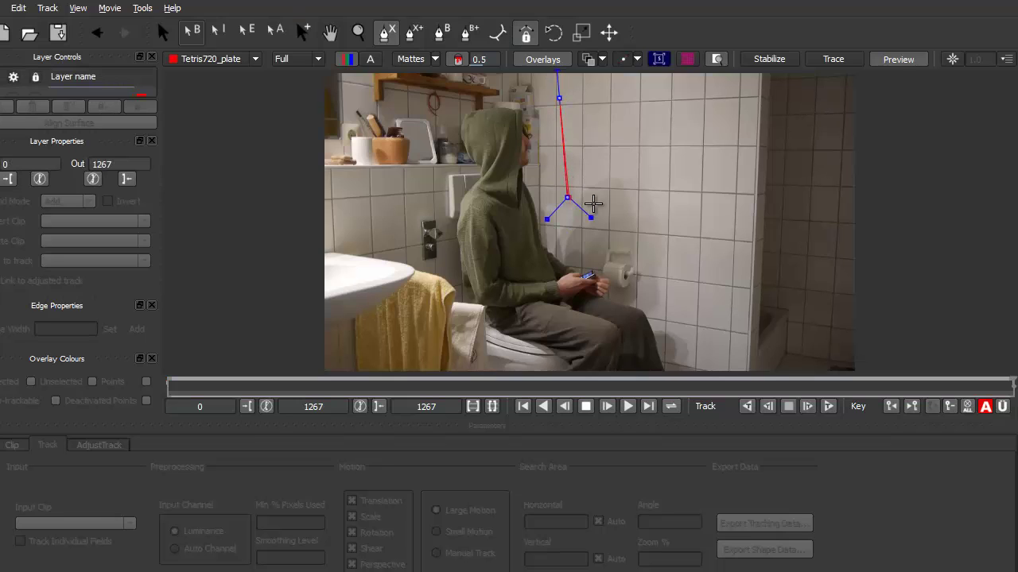
left_click(661, 211)
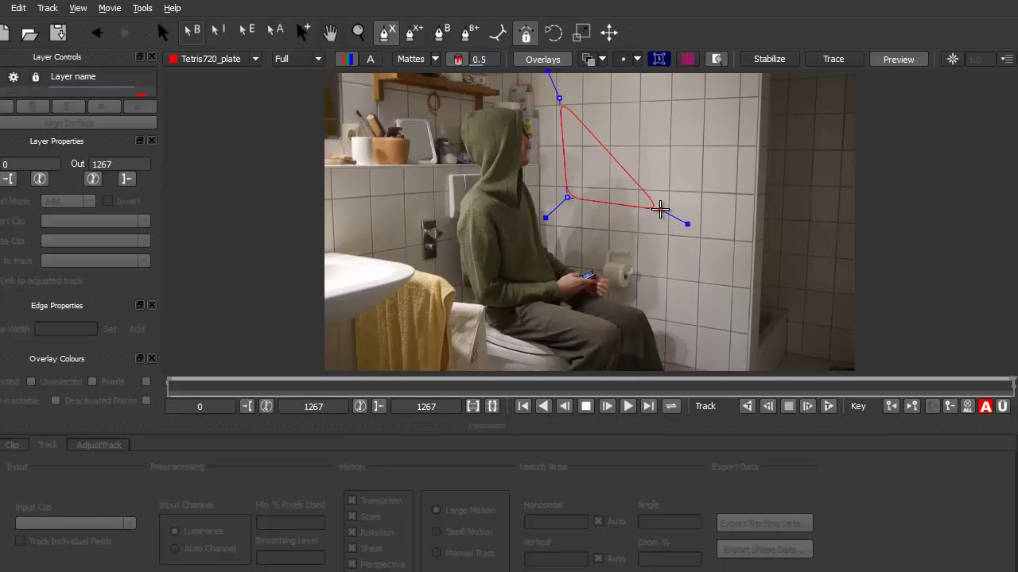
left_click(682, 364)
left_click(741, 364)
left_click(754, 135)
right_click(755, 36)
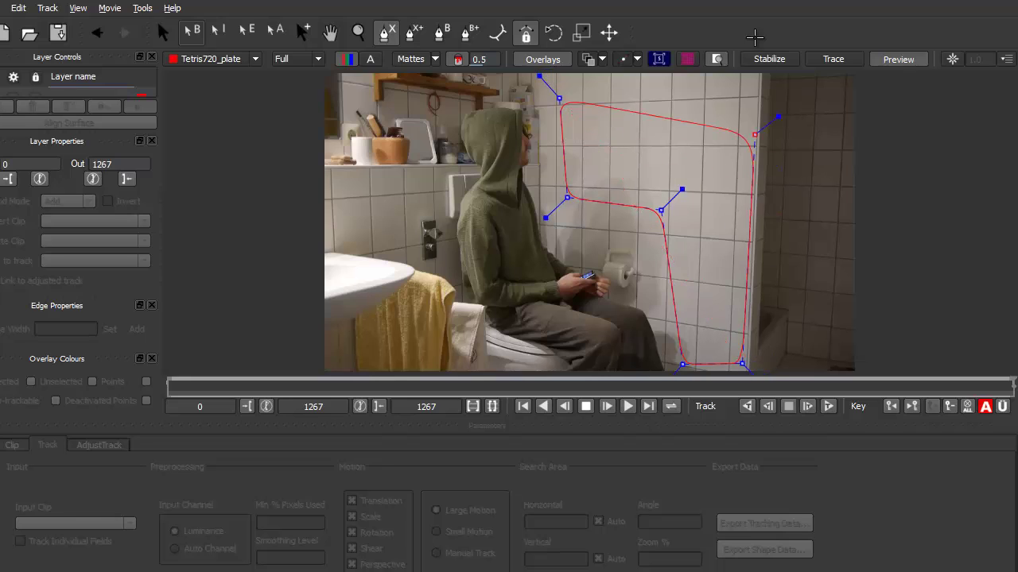
left_click_drag(757, 74, 745, 77)
Step: Pull the outline's top-left and top-right points well above the frame edge
key("s")
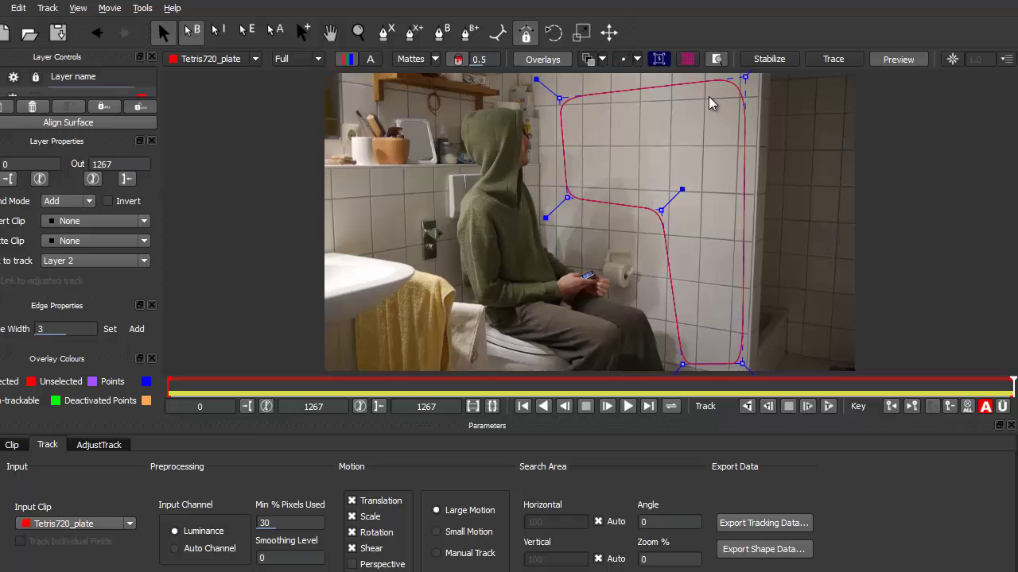
key("x")
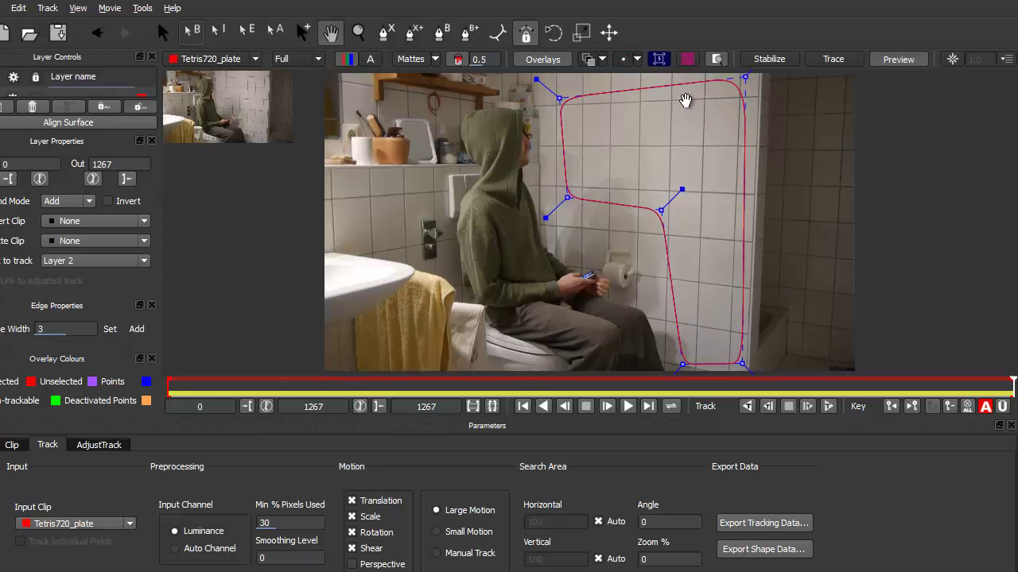
left_click_drag(703, 106, 679, 295)
key("s")
left_click_drag(738, 239, 736, 96)
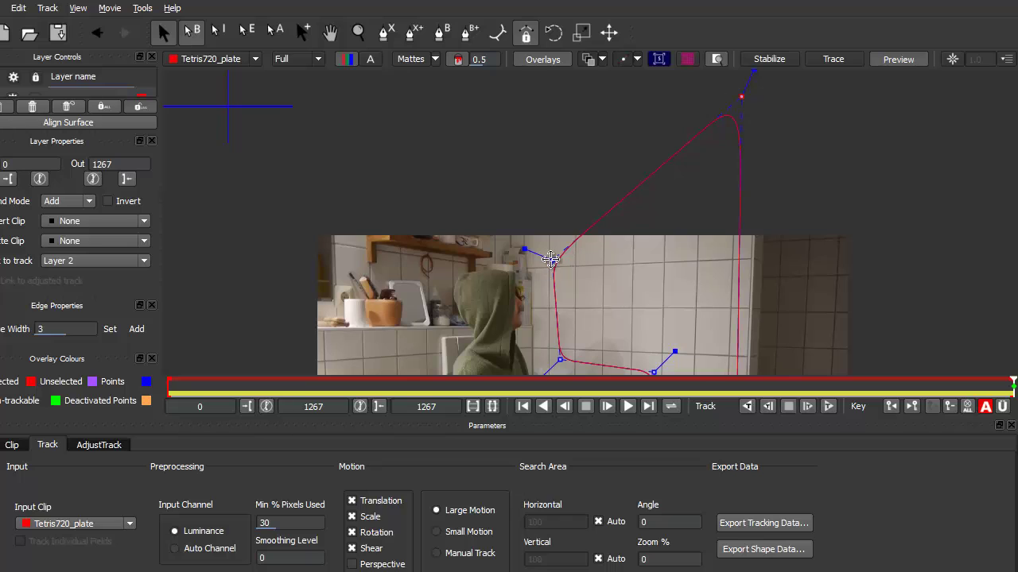
left_click_drag(552, 259, 531, 114)
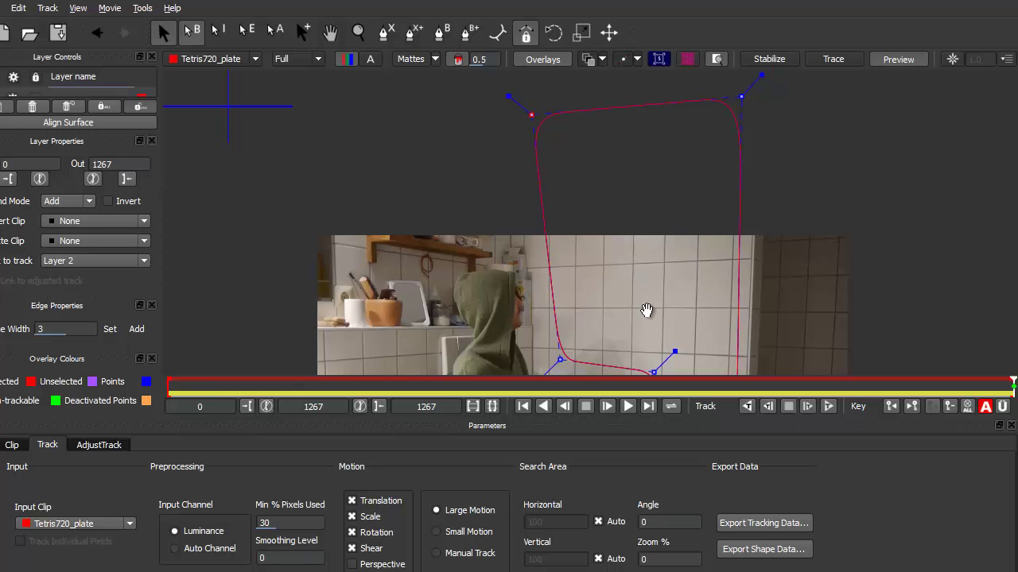
key("x")
left_click_drag(647, 311, 647, 149)
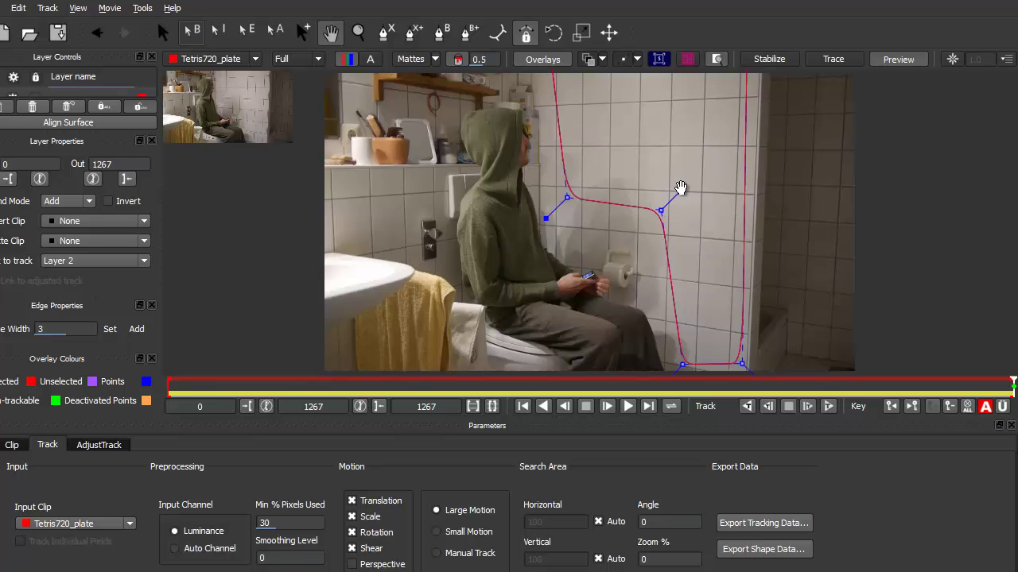
key("s")
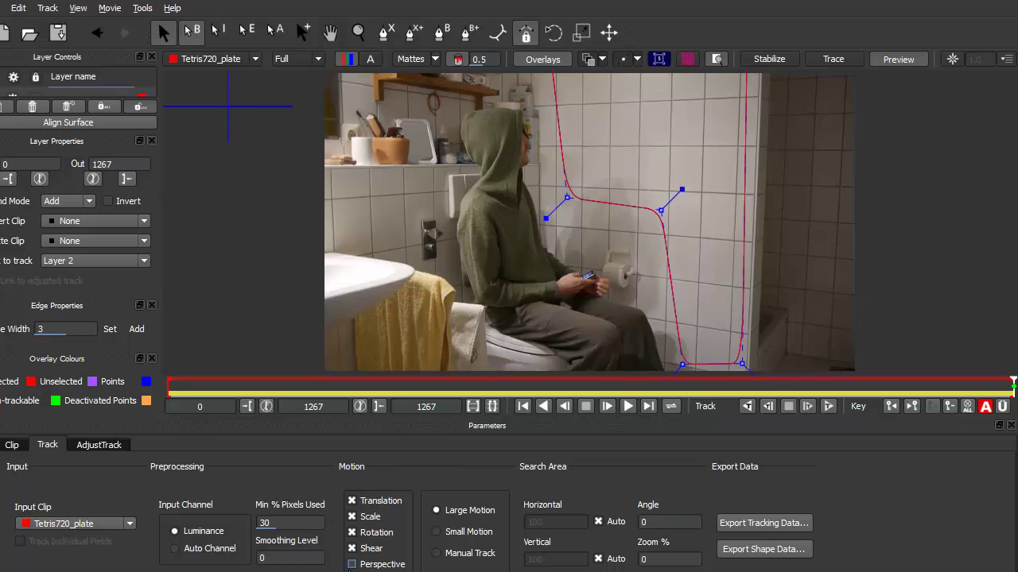
Step: Enable Perspective motion and set Min % Pixels Used to 65
left_click(352, 564)
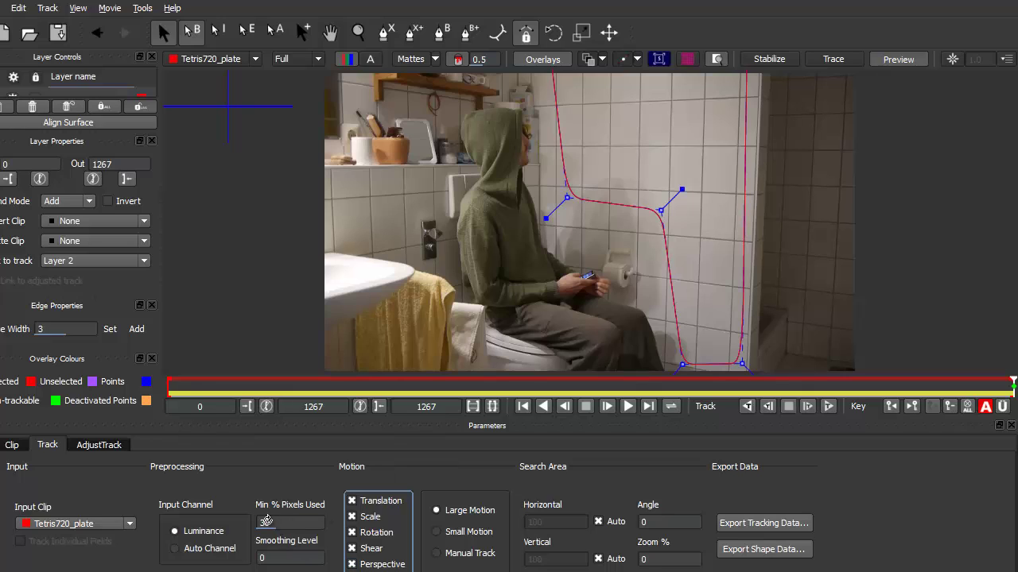
double_click(266, 521)
type("31")
left_click_drag(241, 520, 274, 520)
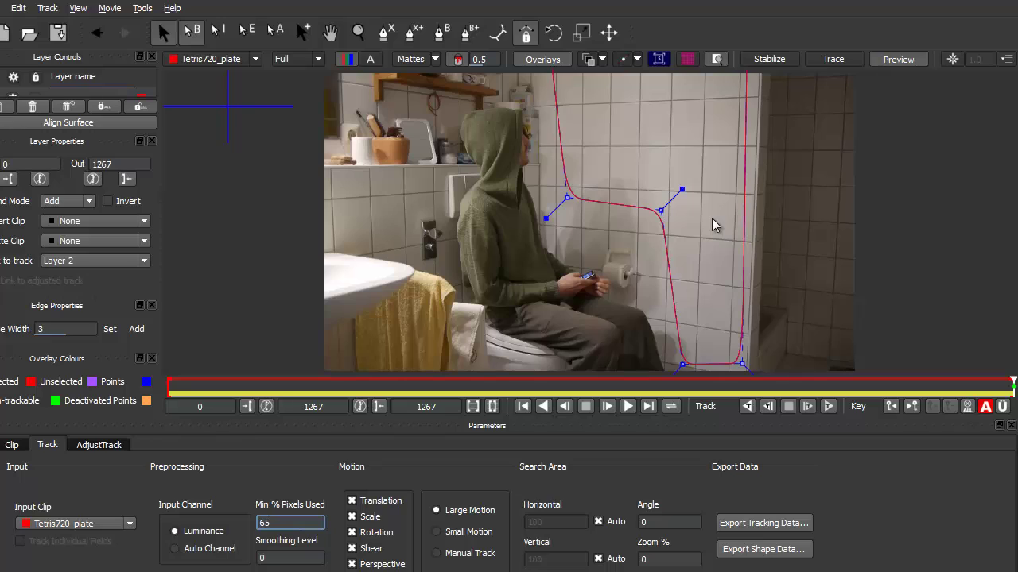
Step: Track the wall spline backwards from the end of the clip to frame 1
left_click(747, 406)
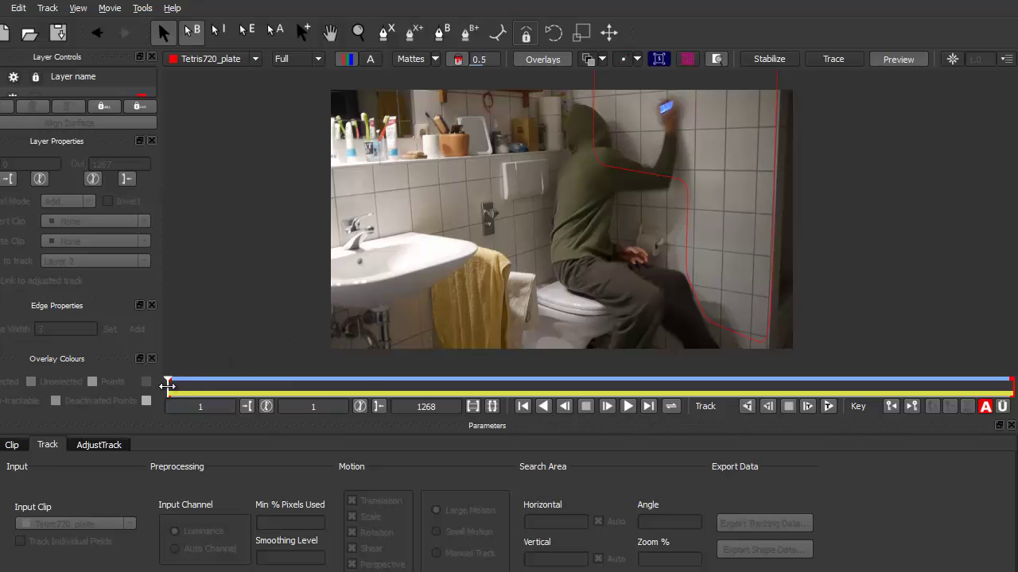
Step: Select Layer 1, show its planar surface, and drag its corners onto the wall
mouse_move(167, 386)
left_mouse_down()
mouse_move(1012, 386)
mouse_move(159, 387)
left_mouse_up()
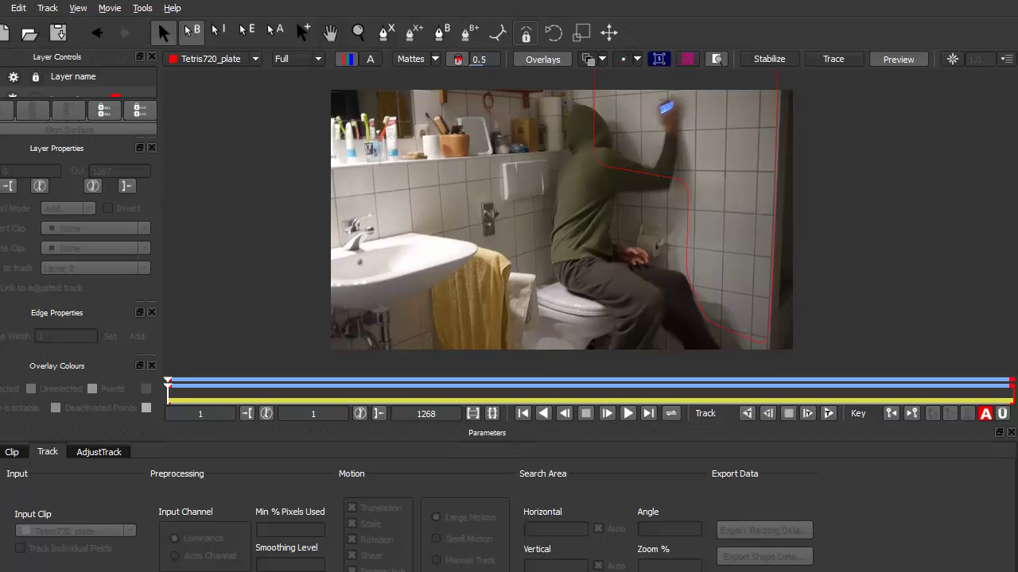
left_click(67, 102)
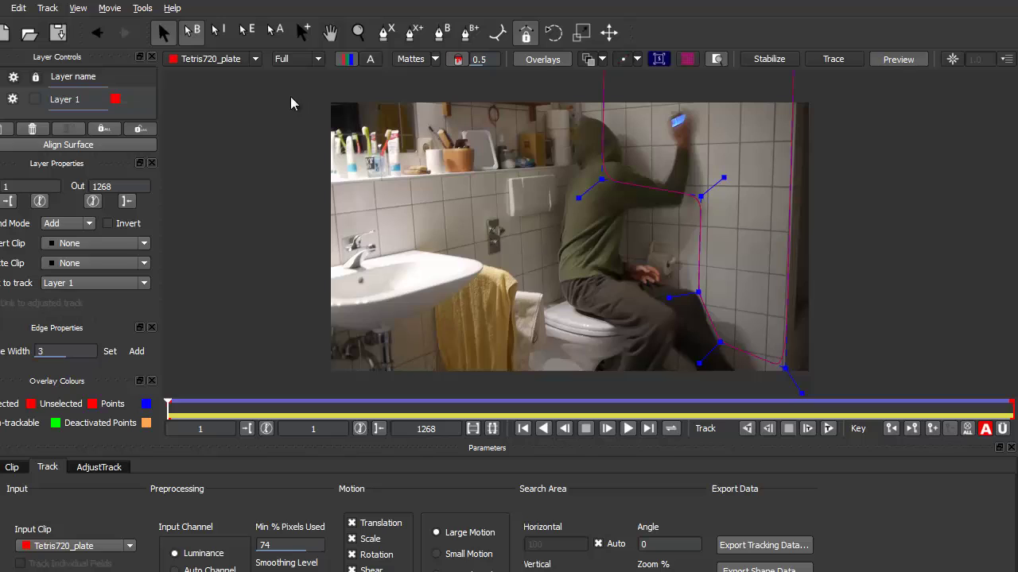
left_click(664, 62)
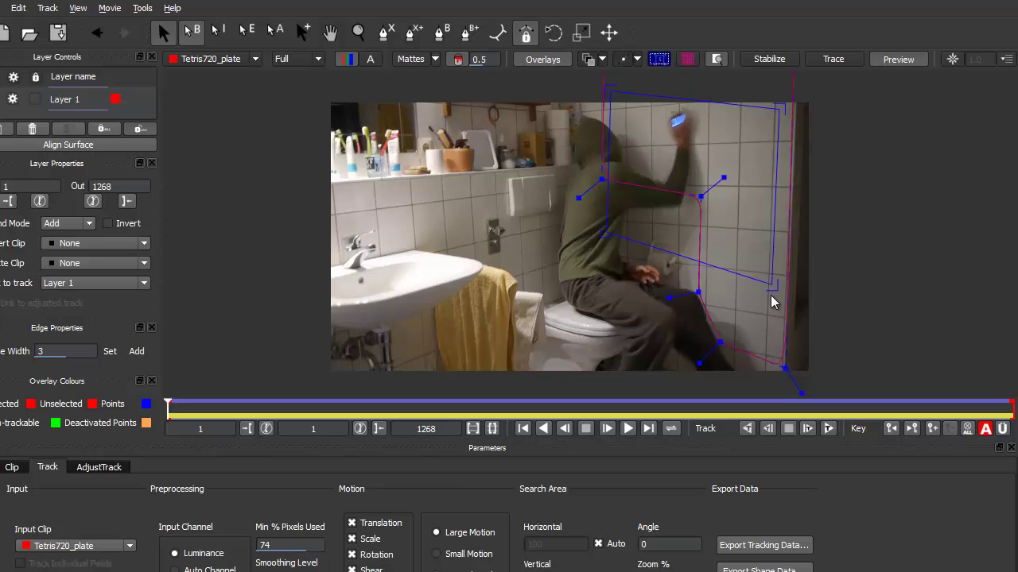
left_click_drag(772, 283, 760, 213)
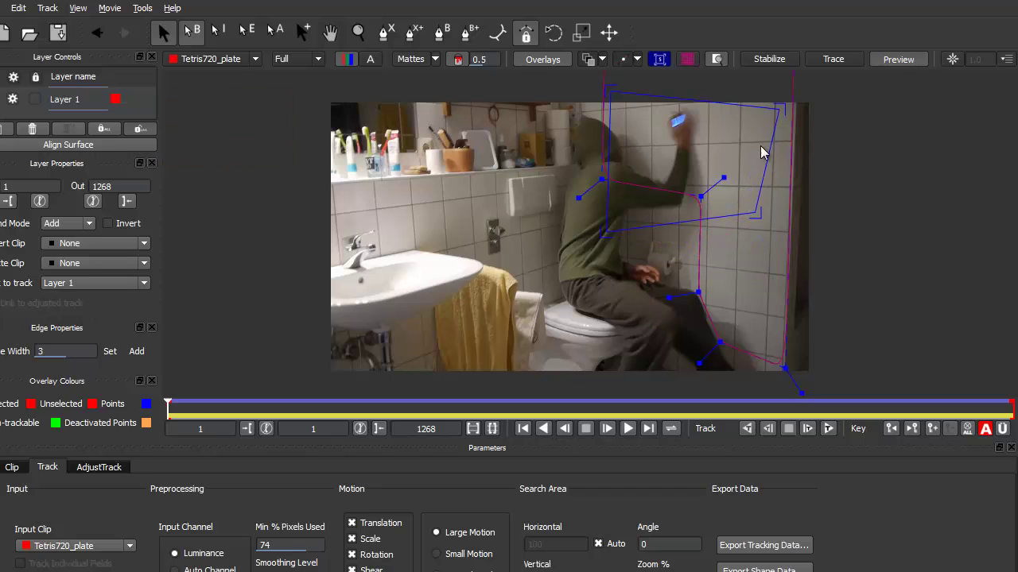
left_click_drag(779, 109, 768, 115)
left_click_drag(615, 91, 675, 128)
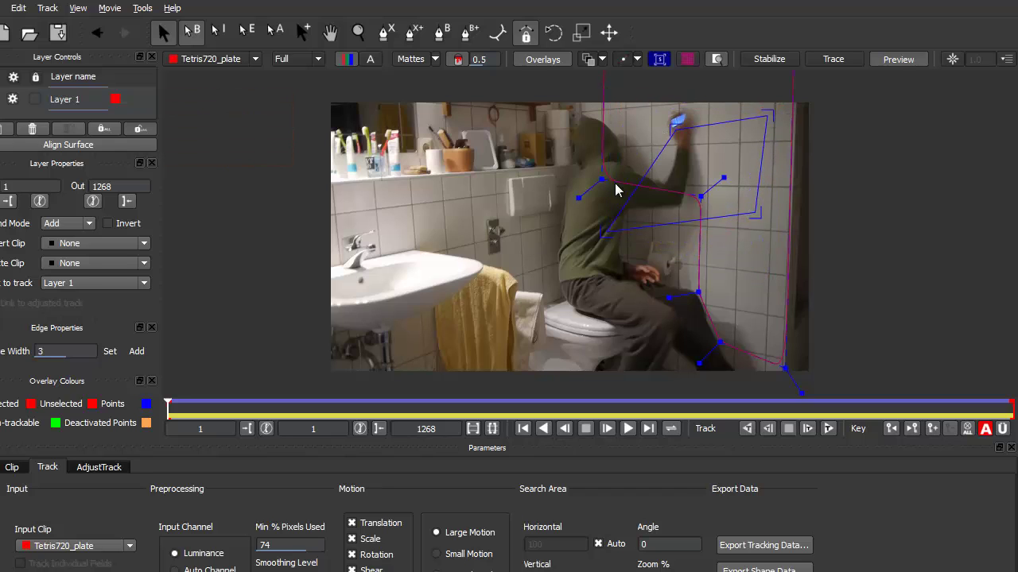
left_click_drag(604, 229, 624, 227)
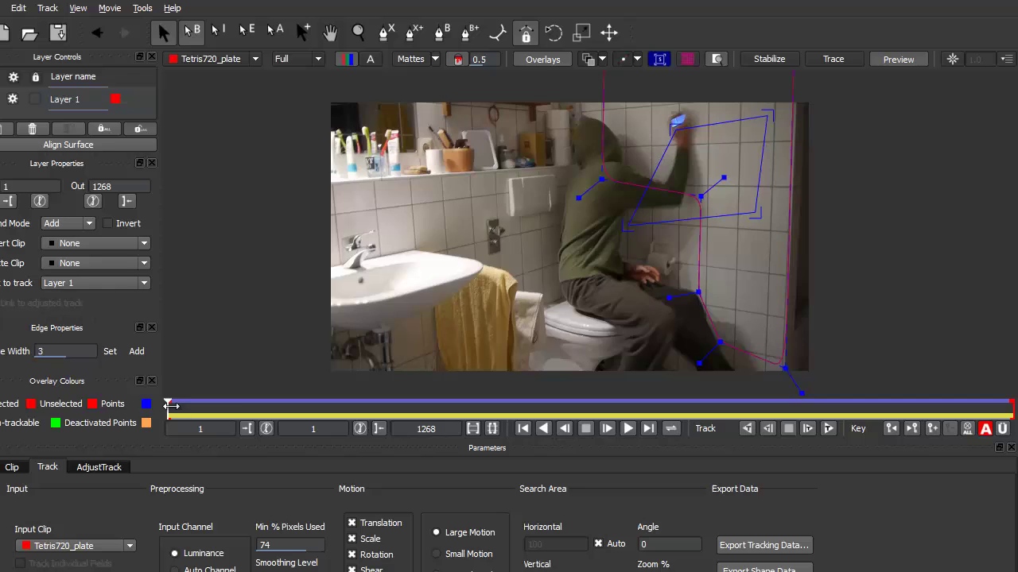
Step: On final frame 1268, snap the surface corners to tile corners, toggling Layer 1 to check
left_click_drag(171, 406, 1012, 405)
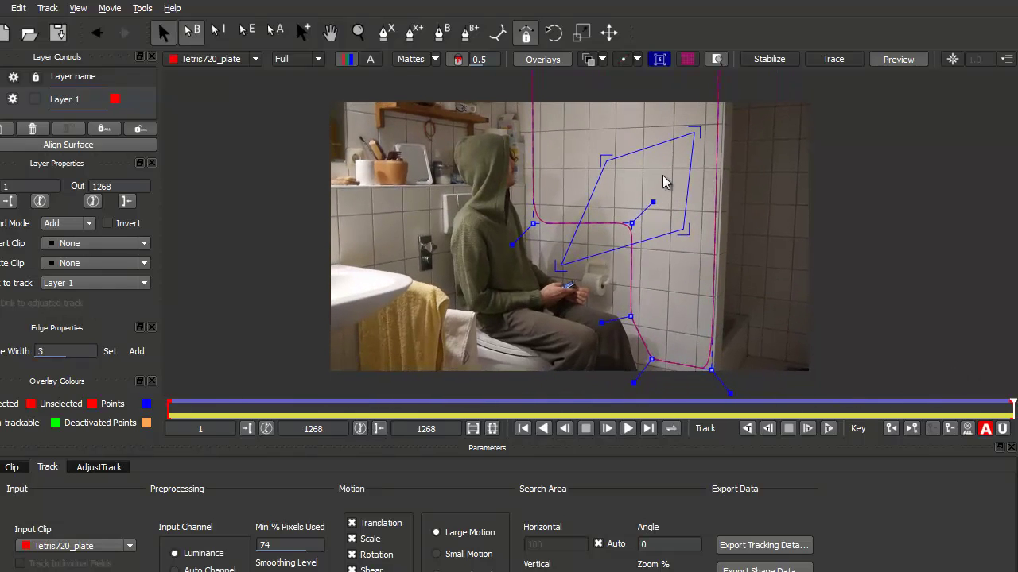
left_click_drag(605, 163, 562, 133)
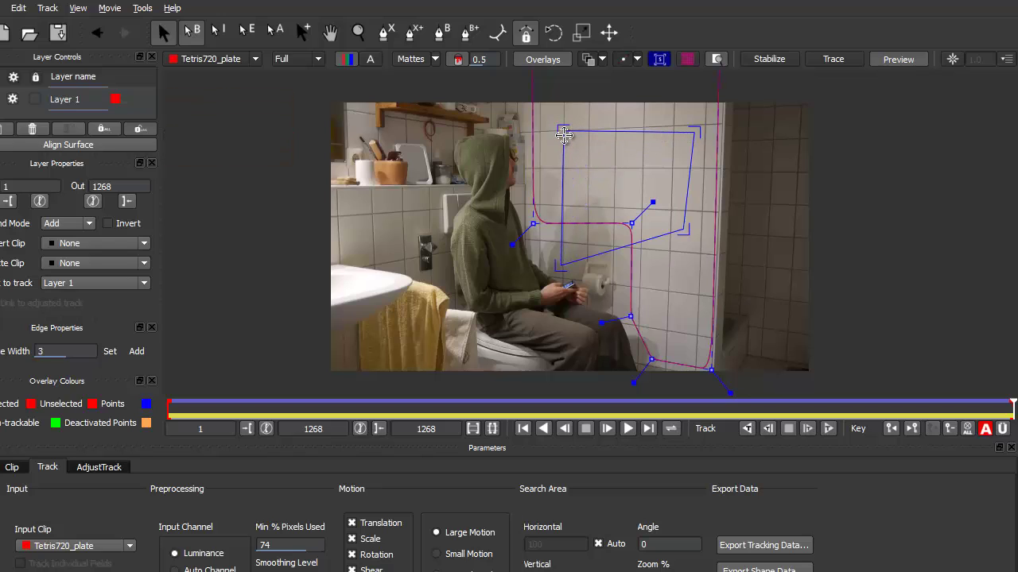
left_click(563, 280)
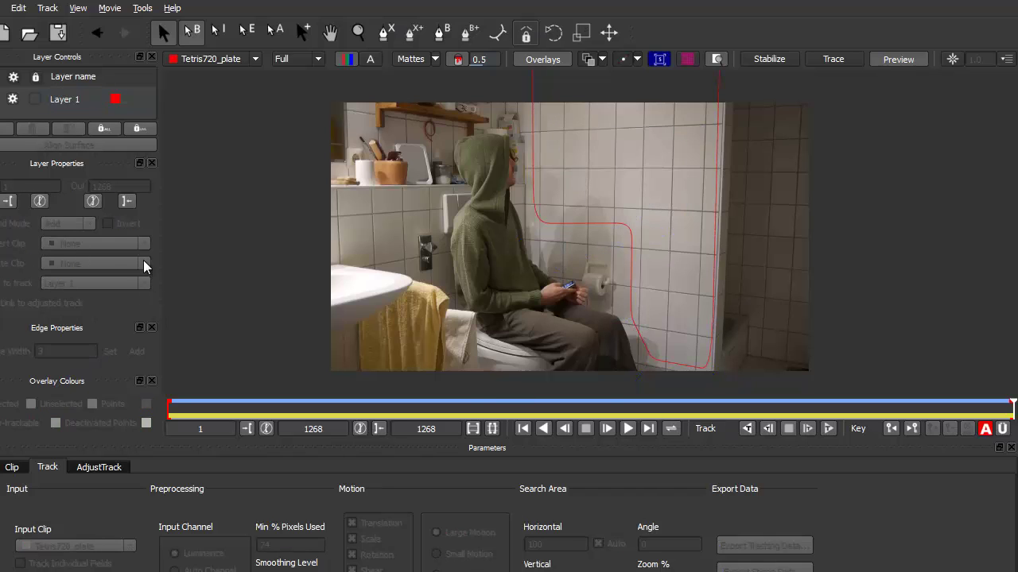
left_click(77, 100)
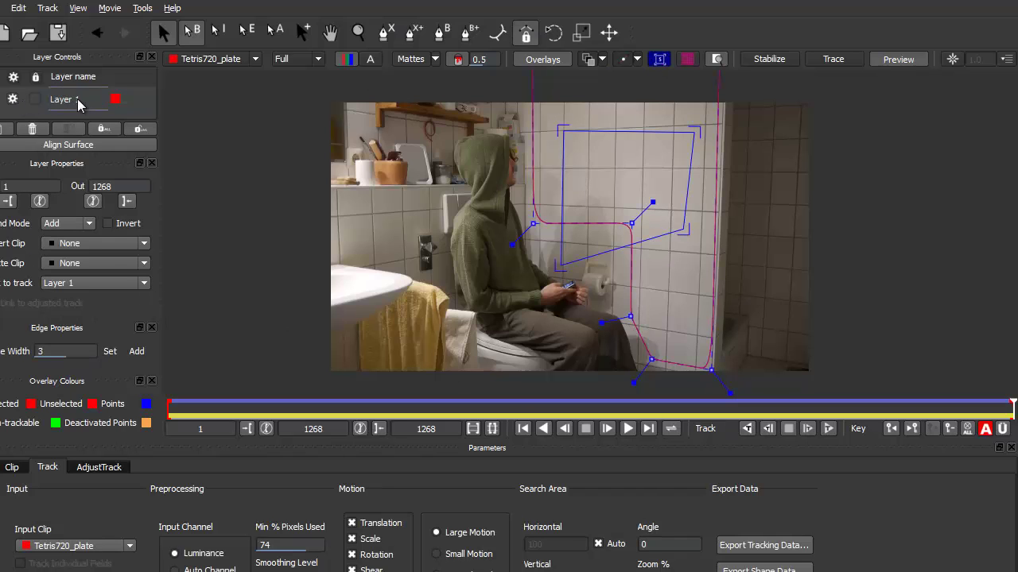
left_click_drag(562, 267, 564, 246)
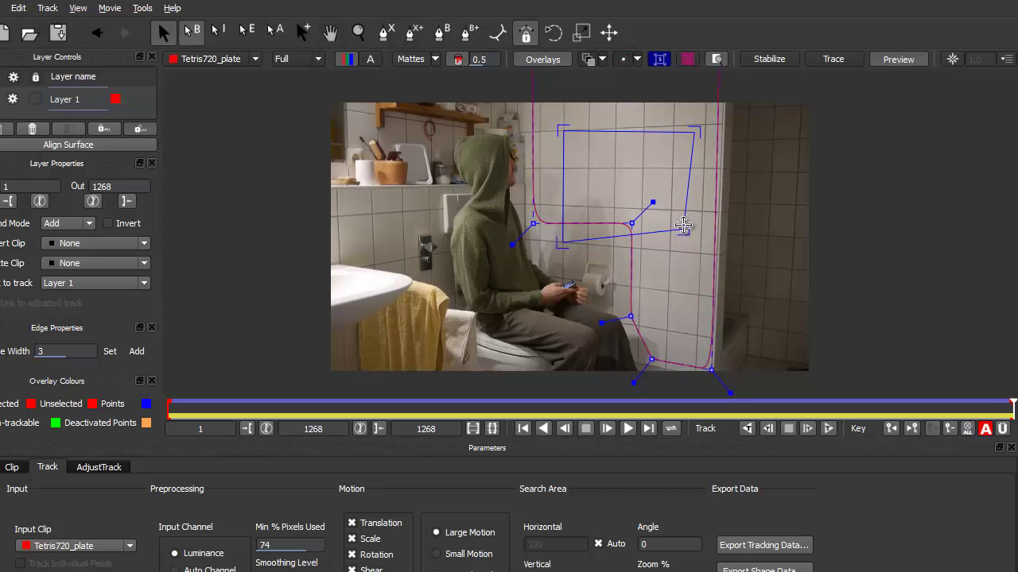
left_click_drag(685, 230, 703, 255)
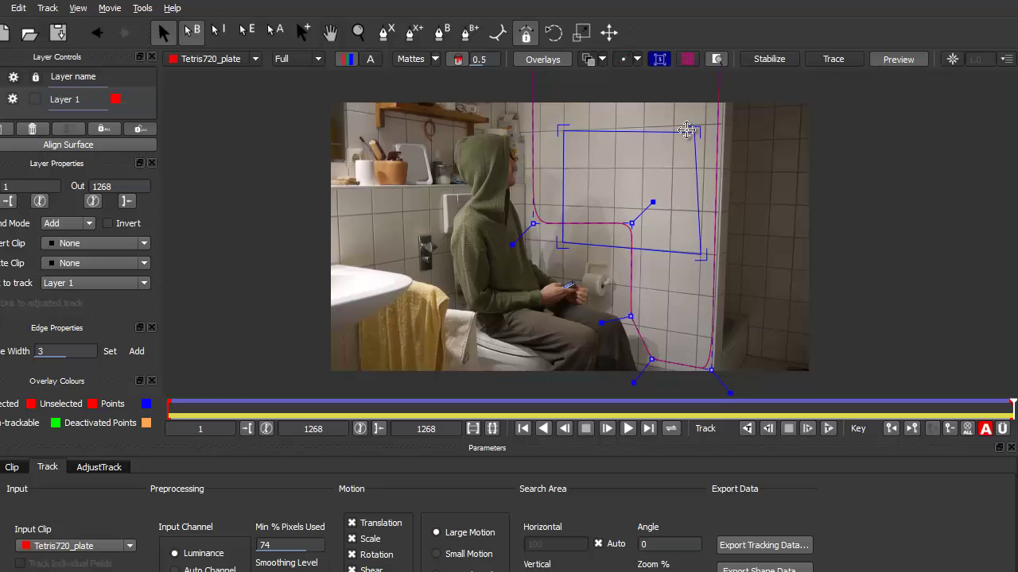
left_click_drag(697, 130, 706, 120)
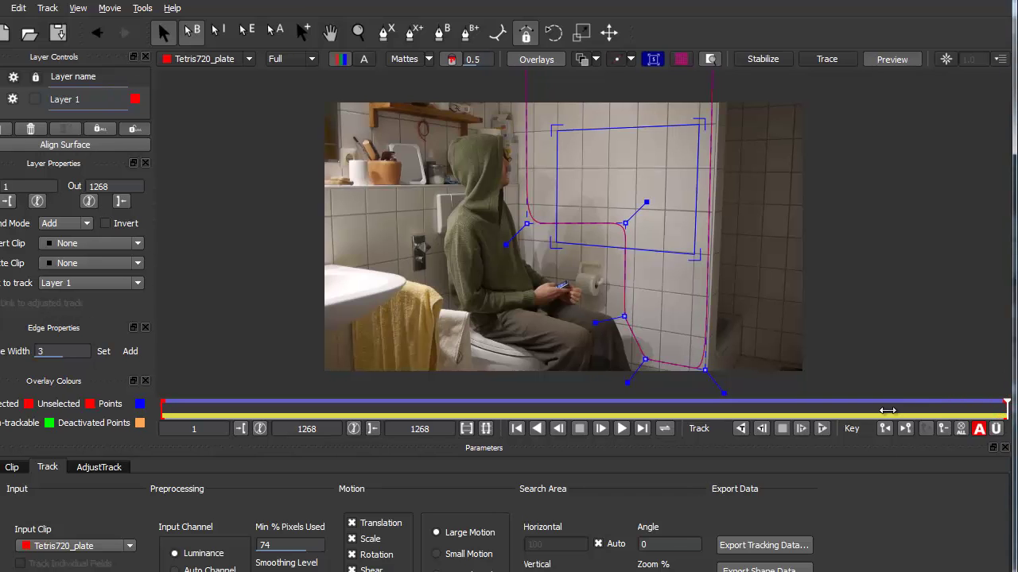
Step: Scrub through earlier frames, around frame 749, to check the surface alignment
left_click_drag(1004, 406, 646, 405)
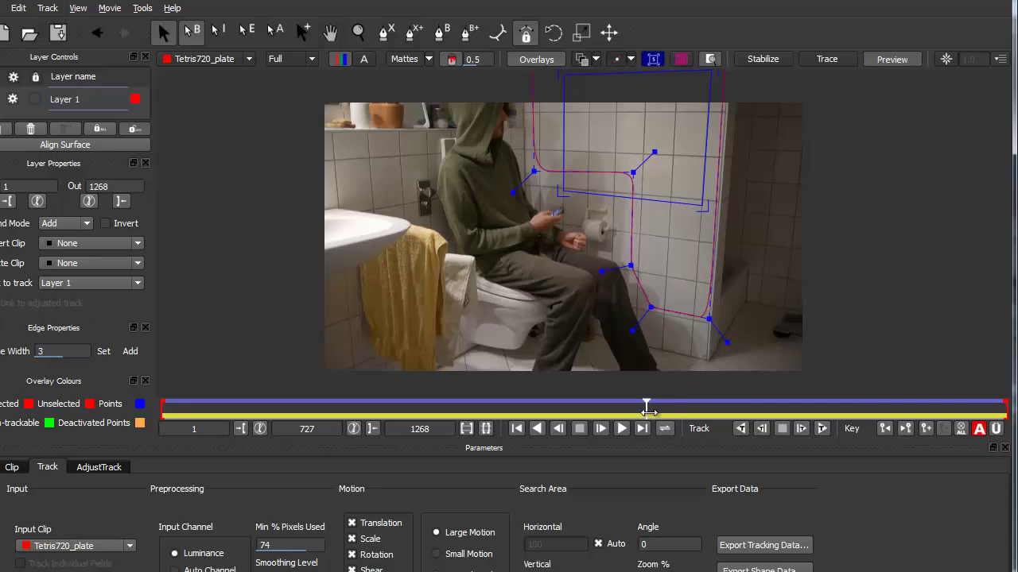
left_click_drag(642, 407, 680, 410)
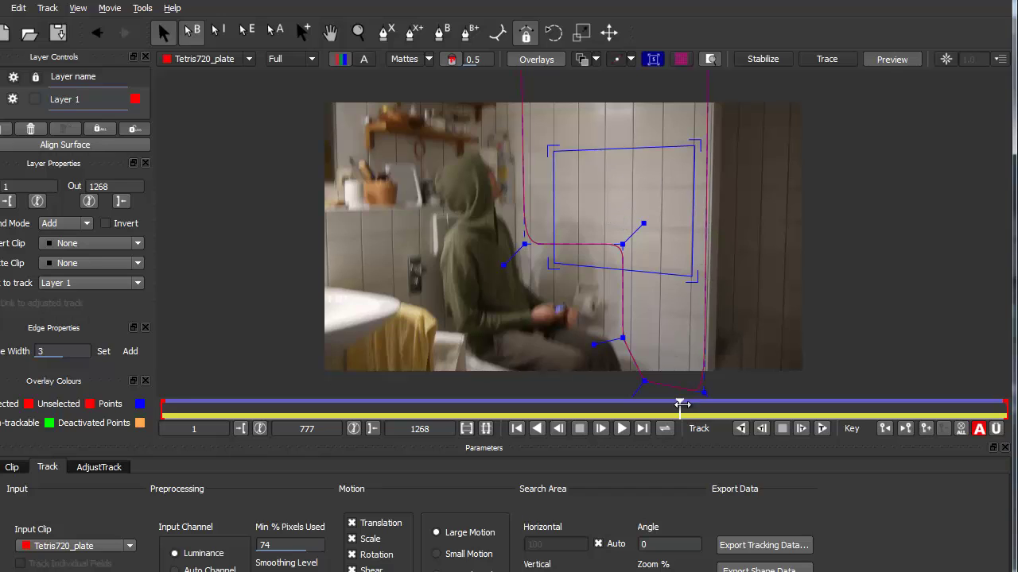
left_click_drag(681, 406, 662, 403)
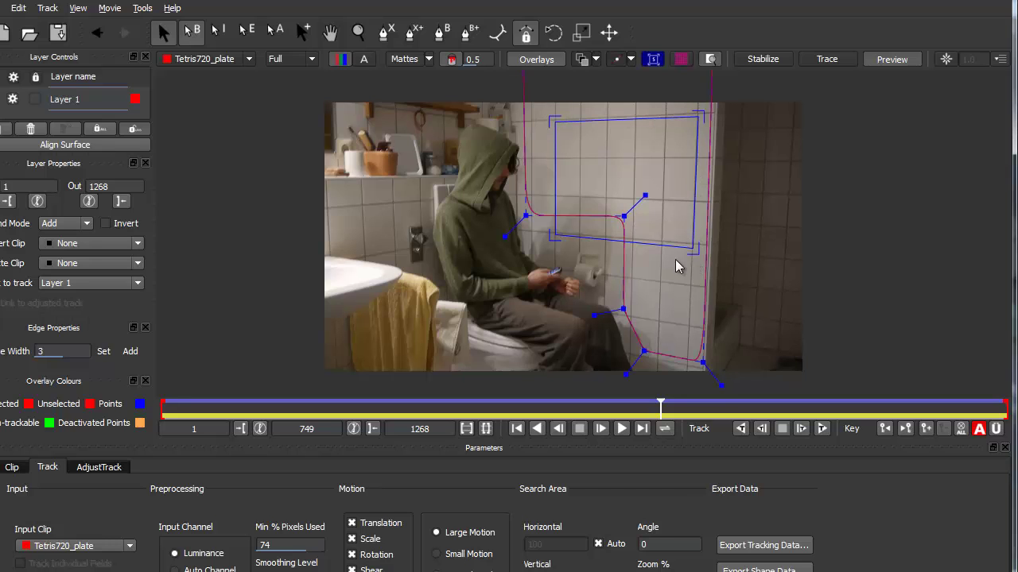
left_click_drag(661, 406, 1011, 409)
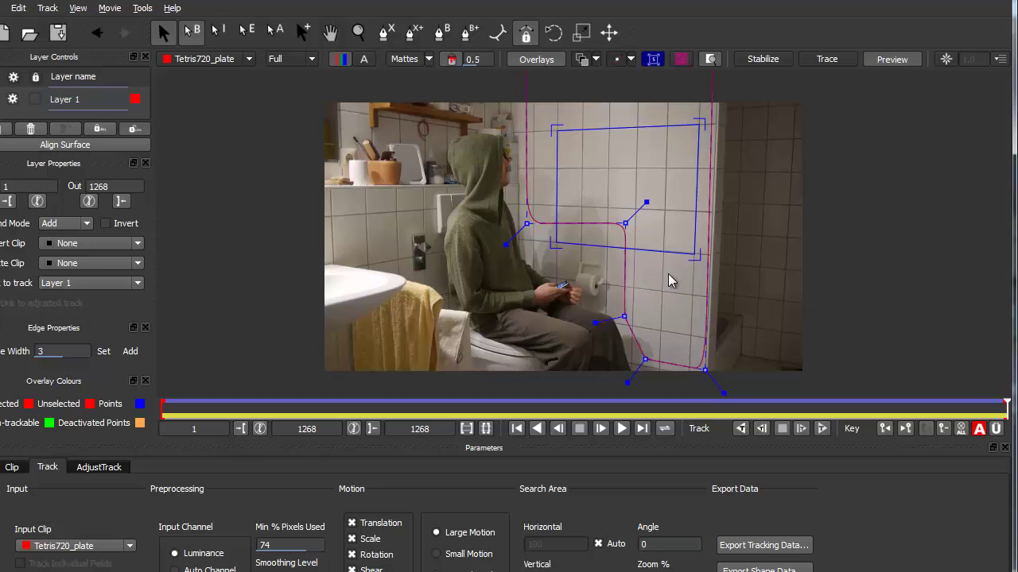
Step: On frame 1268, refine the top-right and bottom-right corners onto the tile grid
left_click_drag(698, 254, 682, 236)
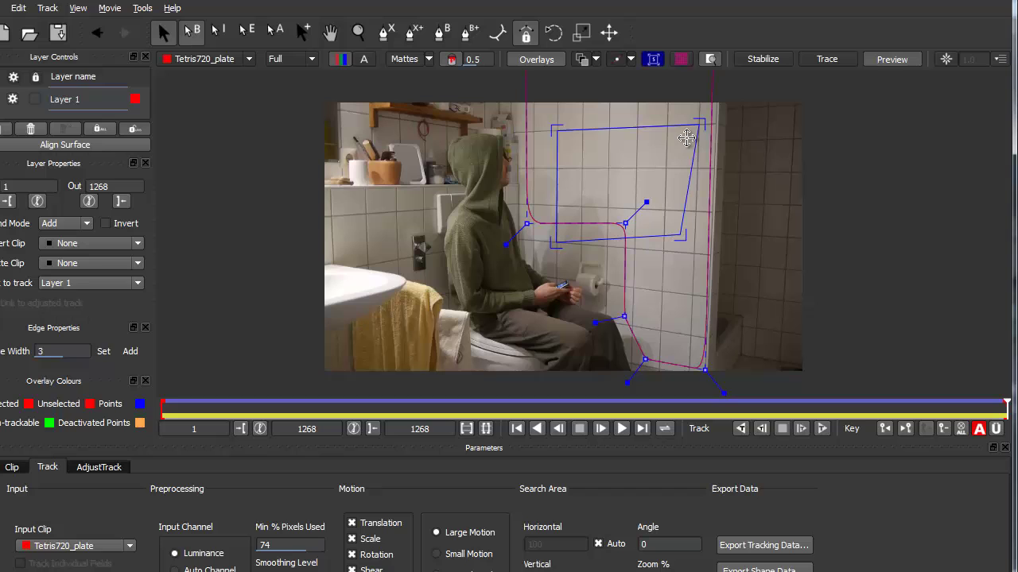
left_click_drag(697, 125, 684, 136)
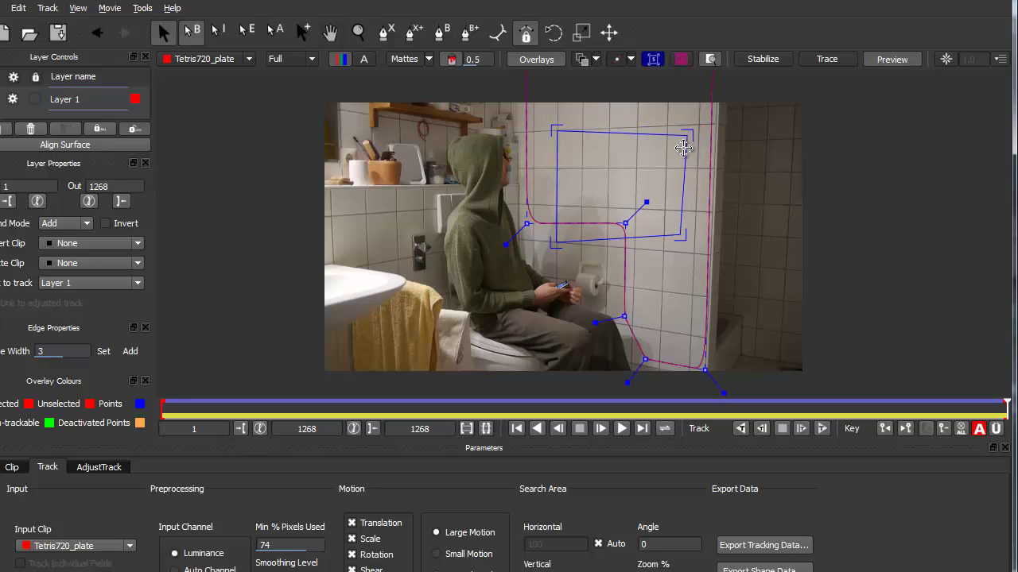
left_click_drag(684, 238, 697, 255)
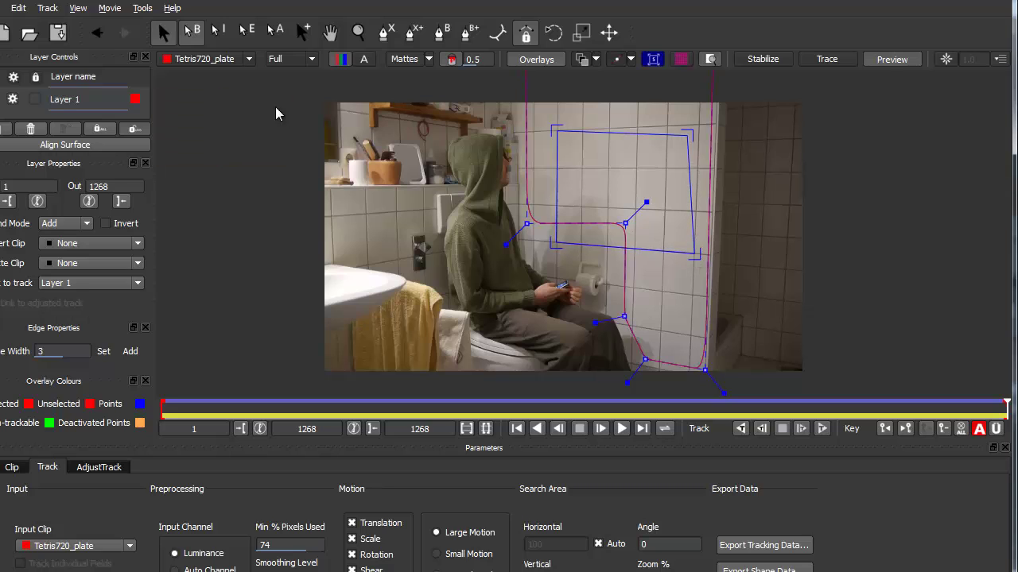
left_click_drag(689, 136, 697, 126)
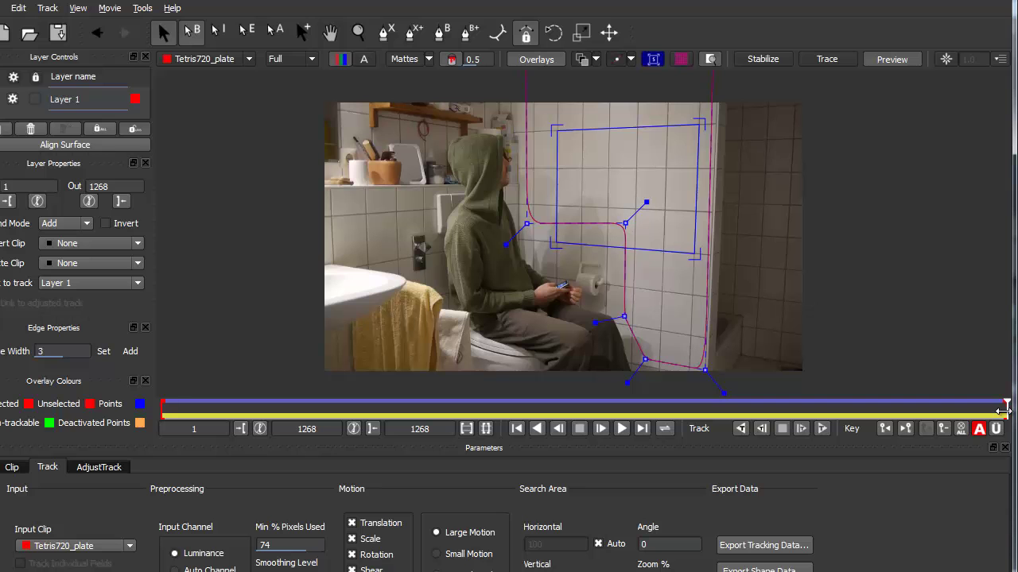
mouse_move(1000, 410)
left_mouse_down()
mouse_move(244, 402)
mouse_move(1007, 405)
left_mouse_up()
Step: Open AdjustTrack, apply Set Master All, and scrub back to frame 949 to inspect drift
left_click(116, 470)
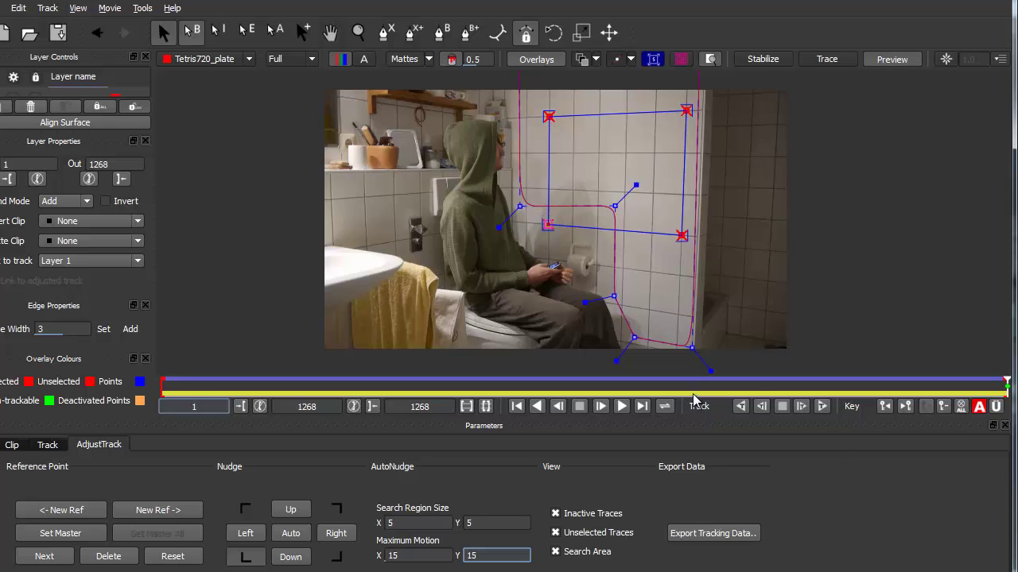
left_click(1006, 382)
left_click_drag(1005, 381, 917, 381)
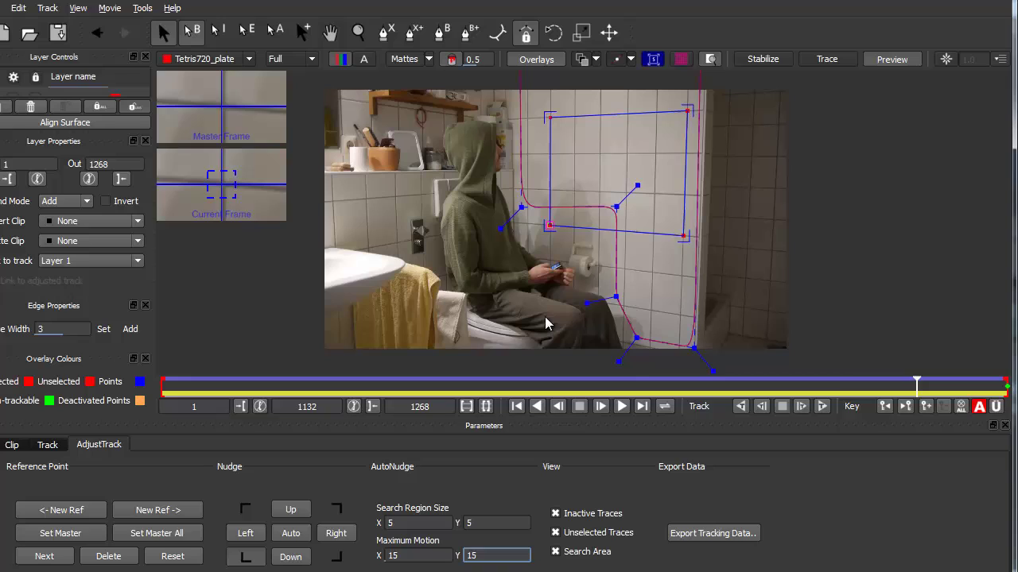
left_click(157, 534)
left_click_drag(918, 386, 792, 380)
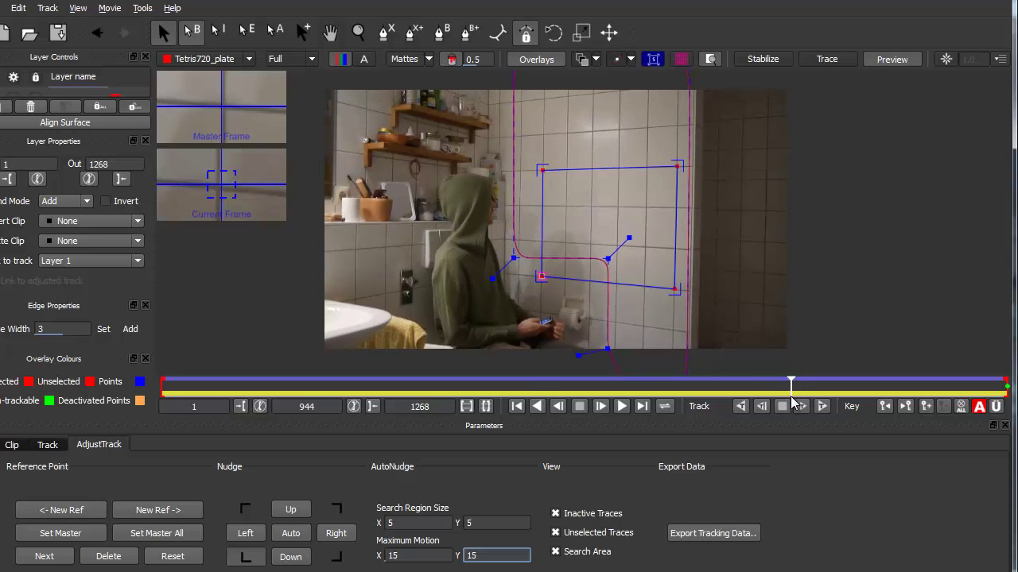
left_click_drag(791, 388, 794, 389)
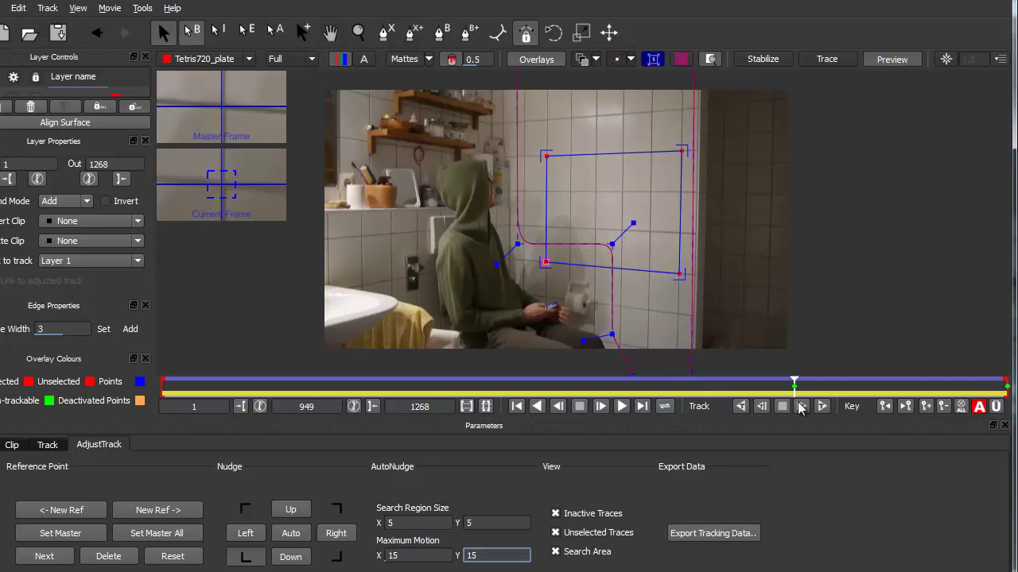
Step: Auto-nudge the top-left and bottom-right reference points at frame 949, then step back to frame 942
left_click(545, 156)
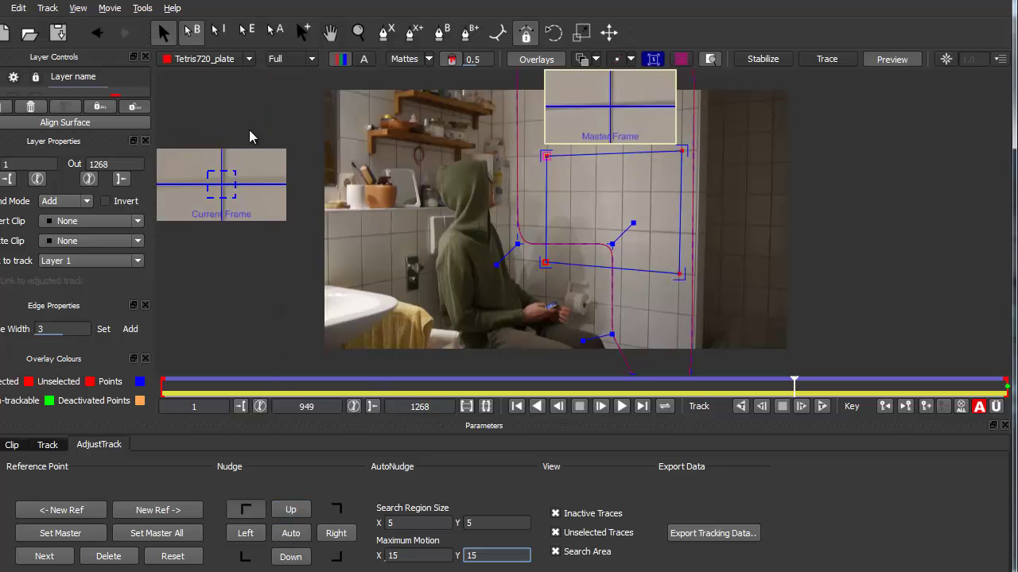
left_click(293, 536)
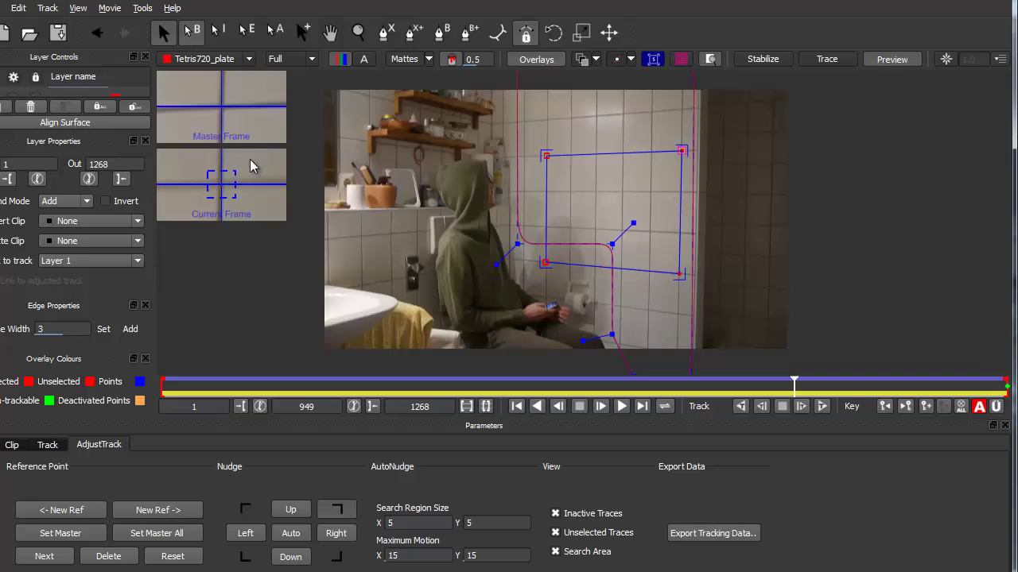
left_click(291, 533)
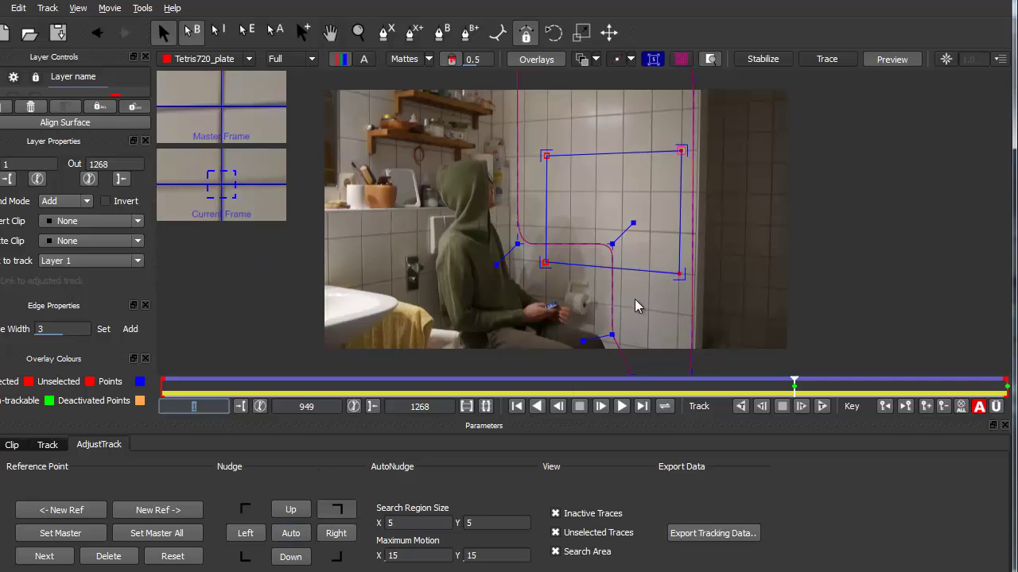
left_click(672, 270)
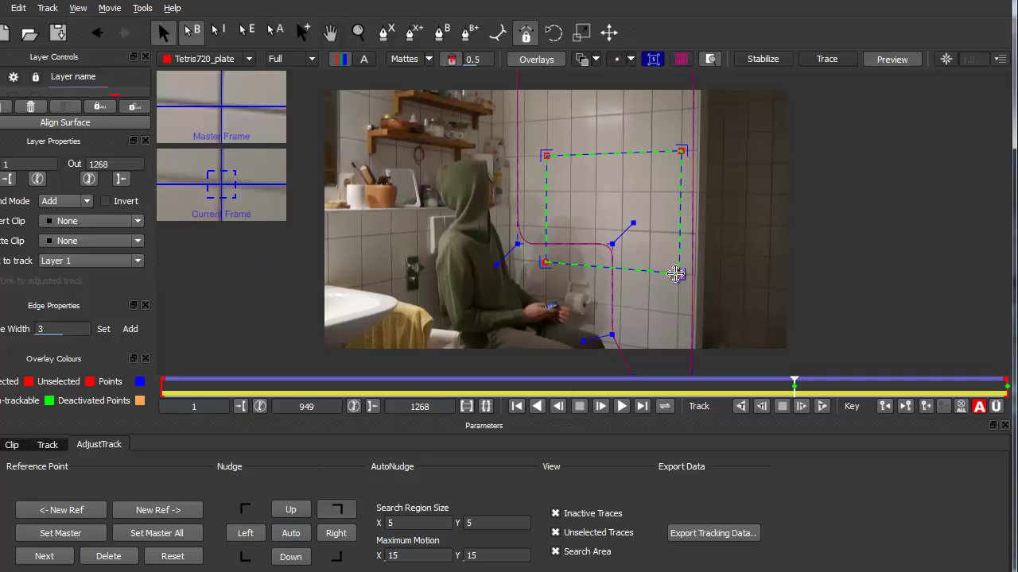
left_click(288, 537)
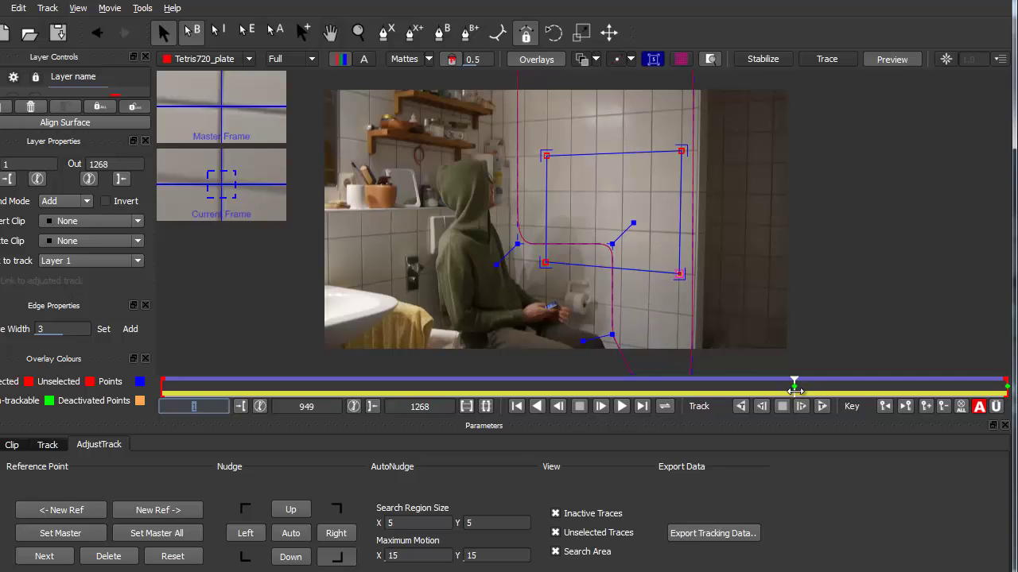
left_click(546, 263)
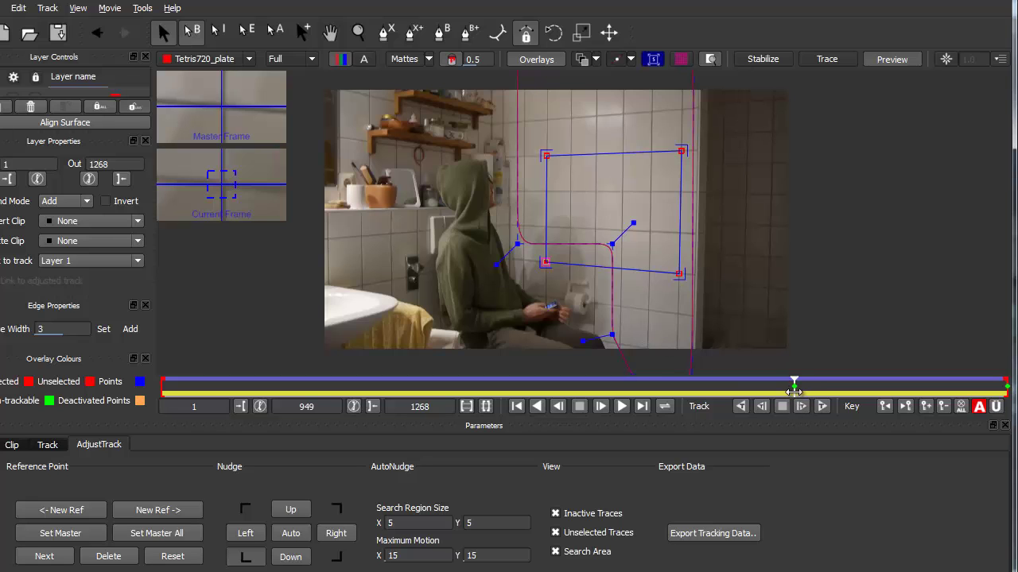
left_click_drag(793, 390, 789, 390)
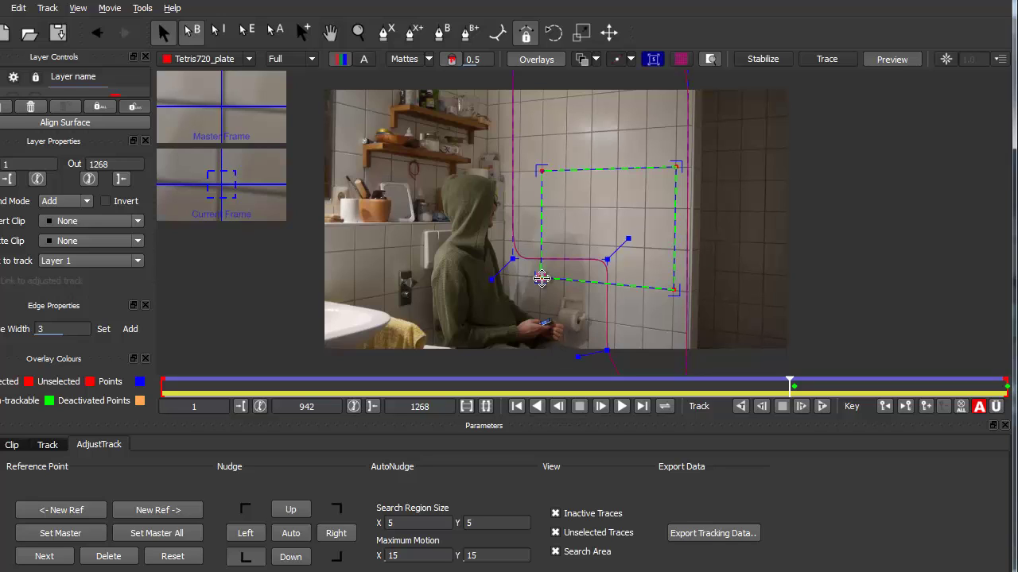
Step: Nudge the lower-left corner right several steps and auto-align it on frame 942
left_click_drag(541, 279, 540, 278)
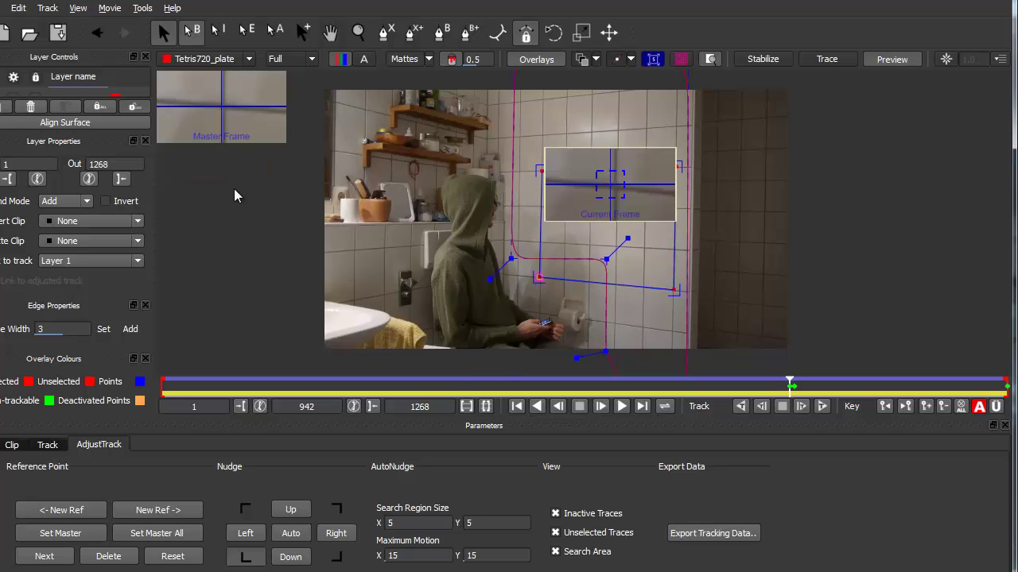
left_click(340, 536)
left_click(339, 536)
left_click(339, 537)
left_click(338, 536)
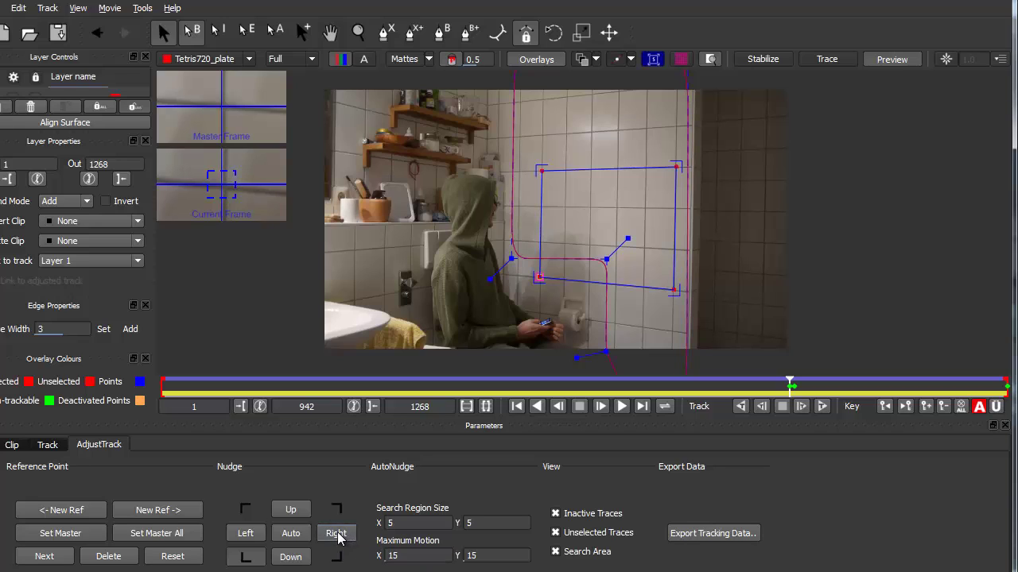
left_click(337, 538)
left_click(337, 537)
left_click(337, 537)
left_click(337, 537)
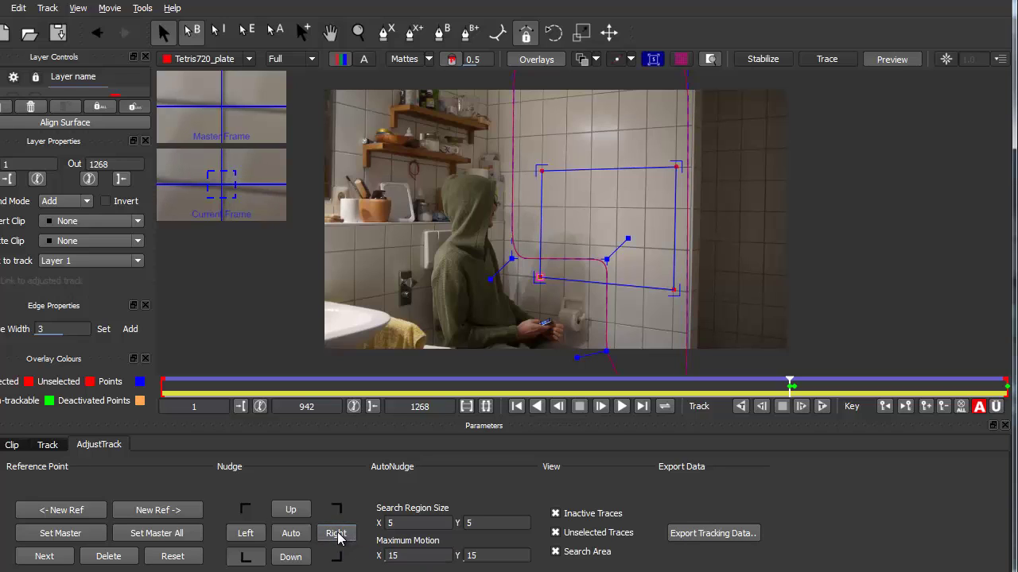
left_click(543, 279)
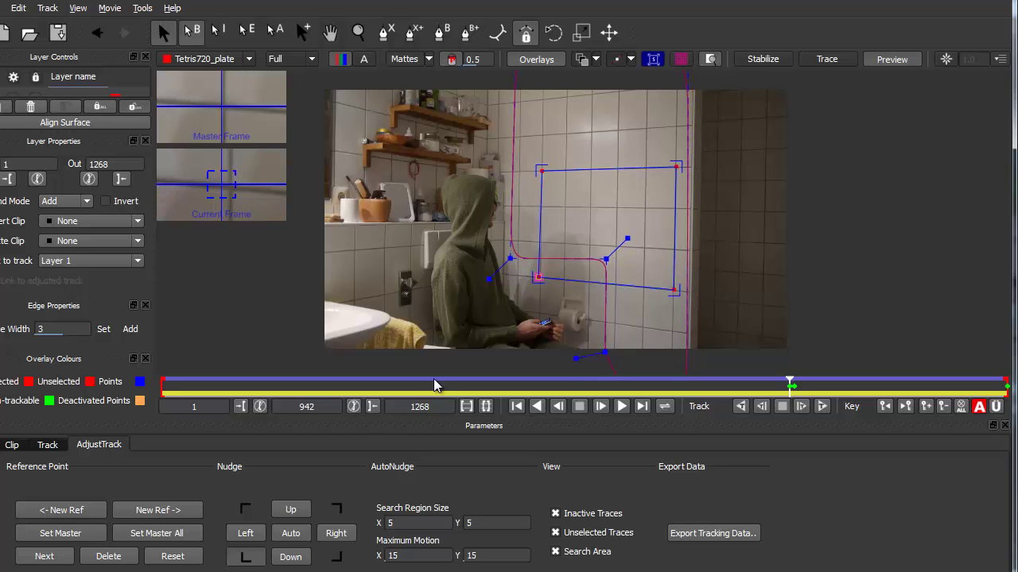
left_click(294, 538)
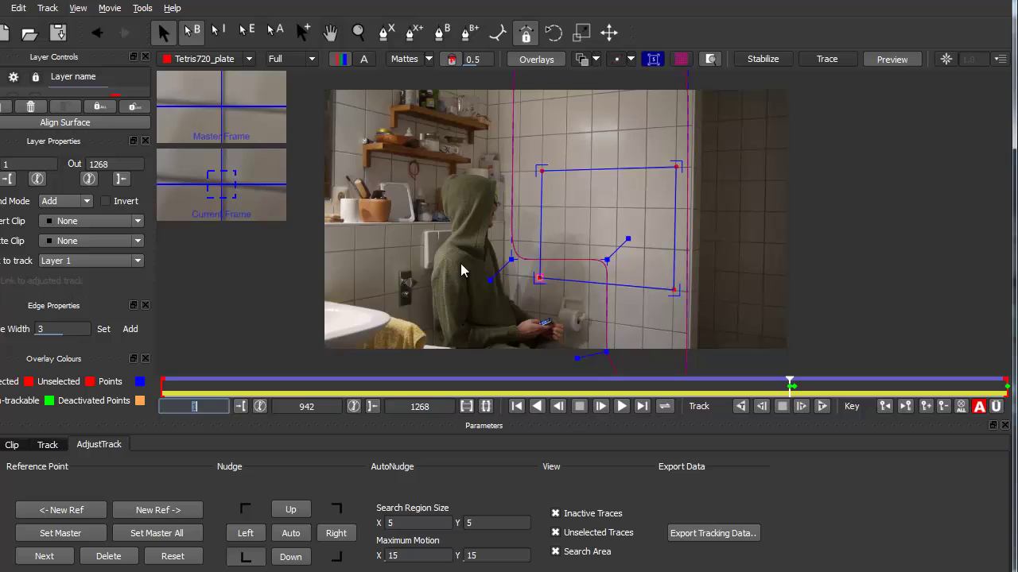
Step: Nudge the top-left corner up, auto-align both right corners, then scrub back to frame 930
left_click(538, 171)
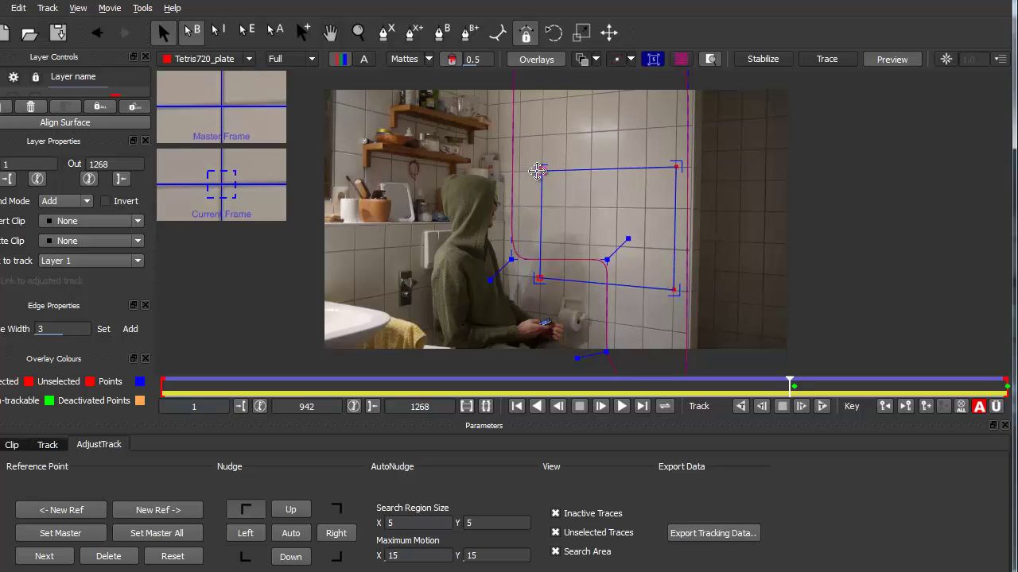
left_click(291, 509)
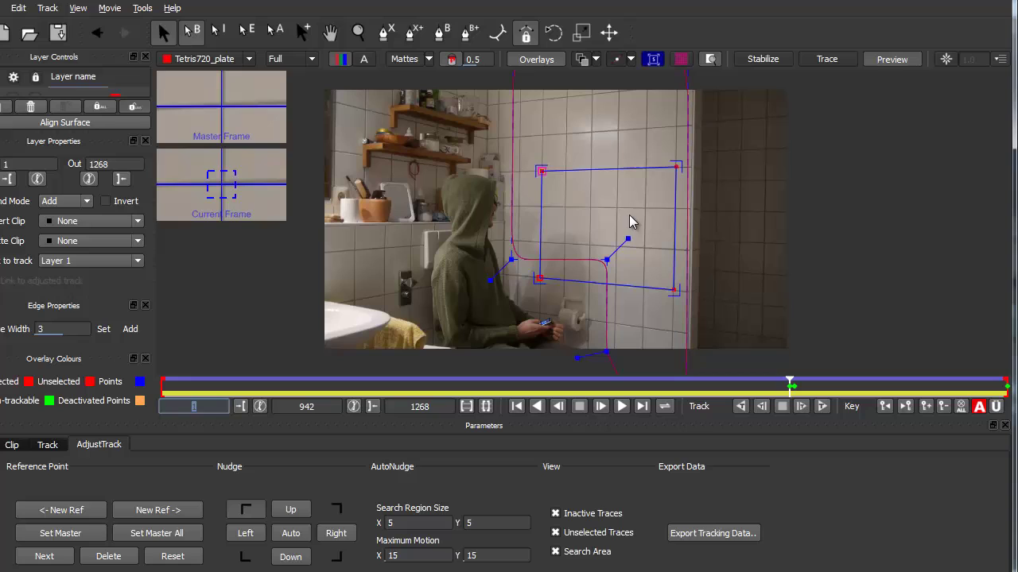
left_click(676, 166)
left_click(292, 533)
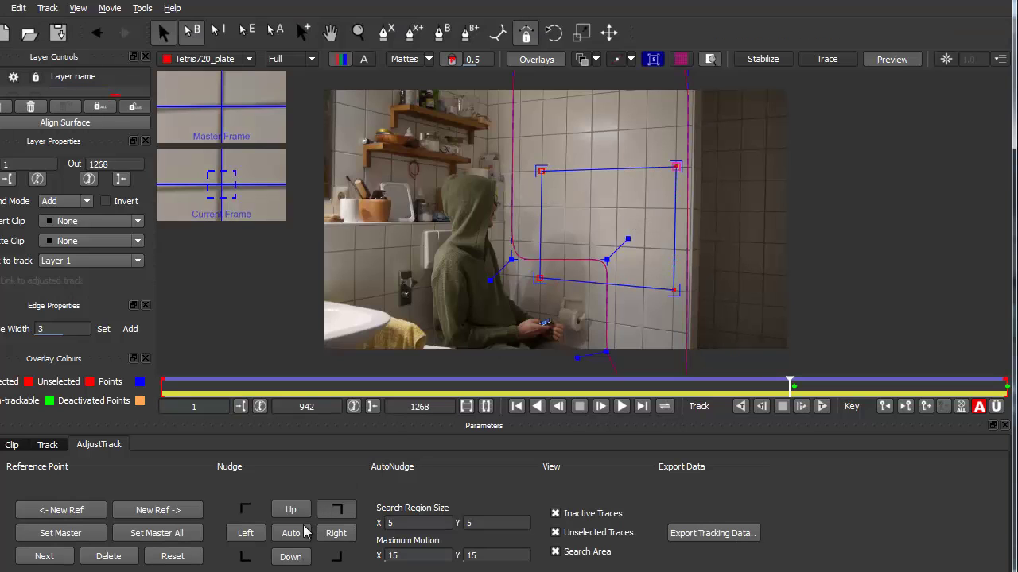
left_click(673, 291)
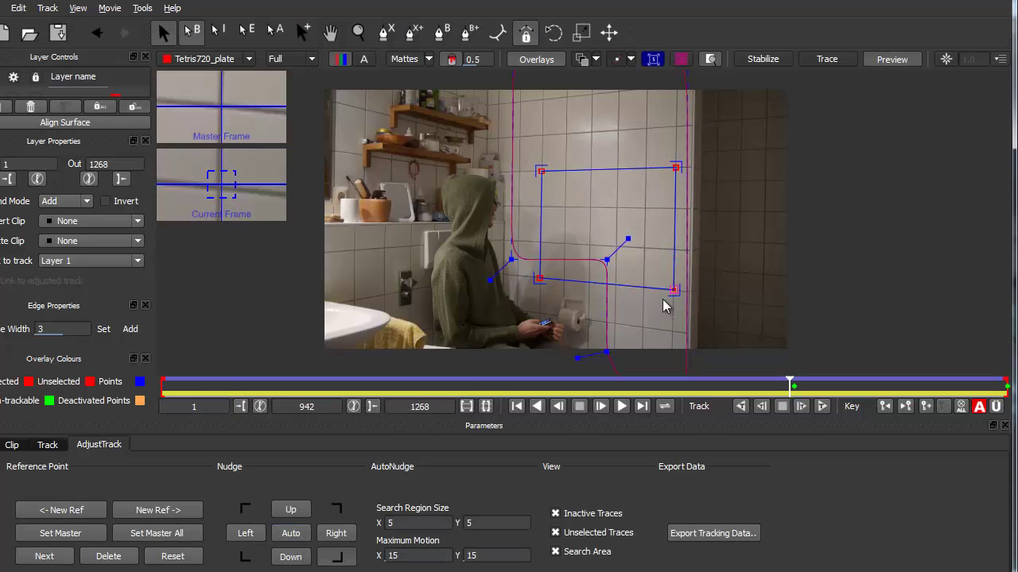
left_click(297, 539)
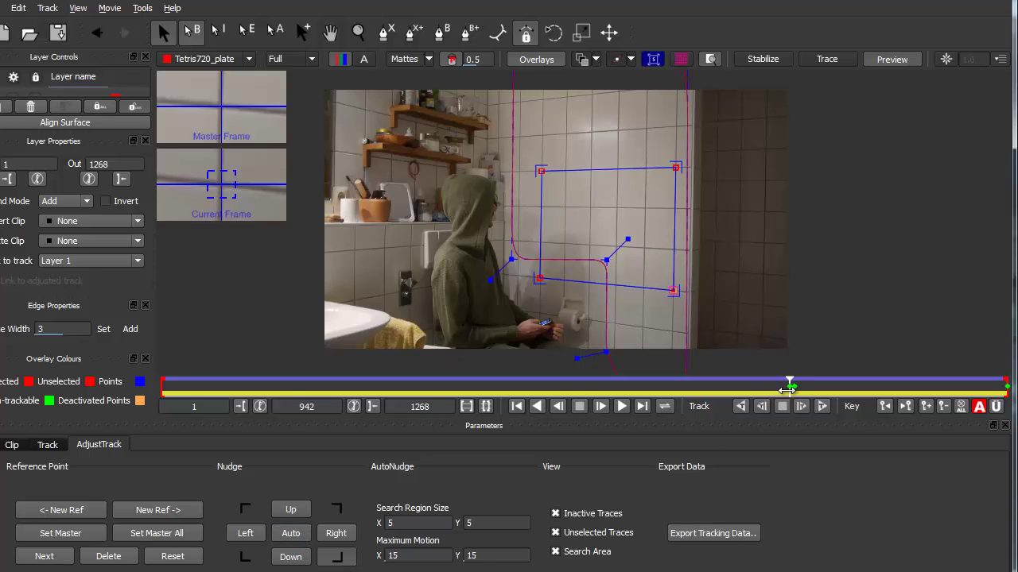
left_click_drag(789, 386, 685, 386)
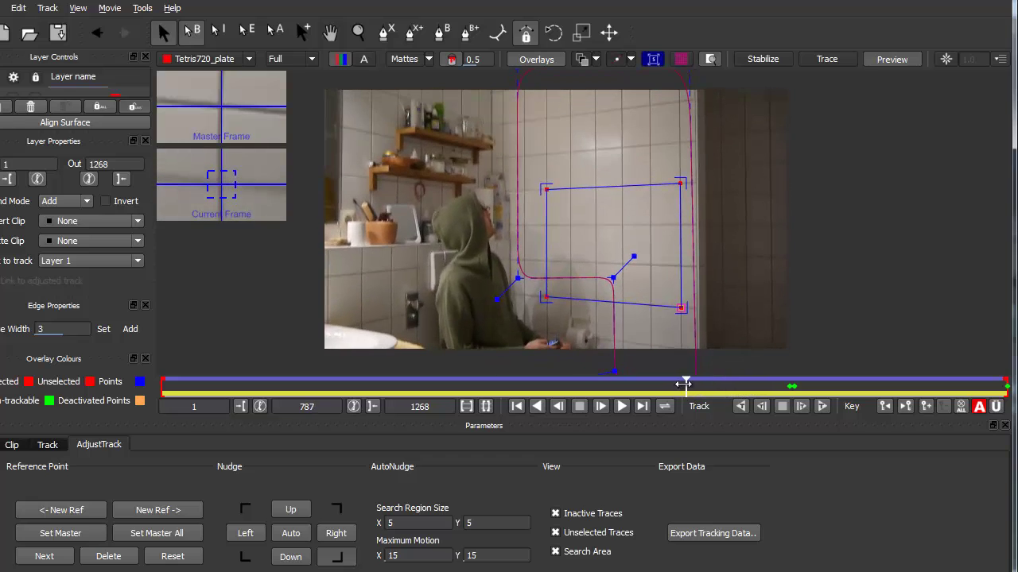
Step: At frame 727, move the bottom-right corner up onto the tile line and auto-nudge it
left_click(682, 301)
left_click_drag(684, 387, 646, 383)
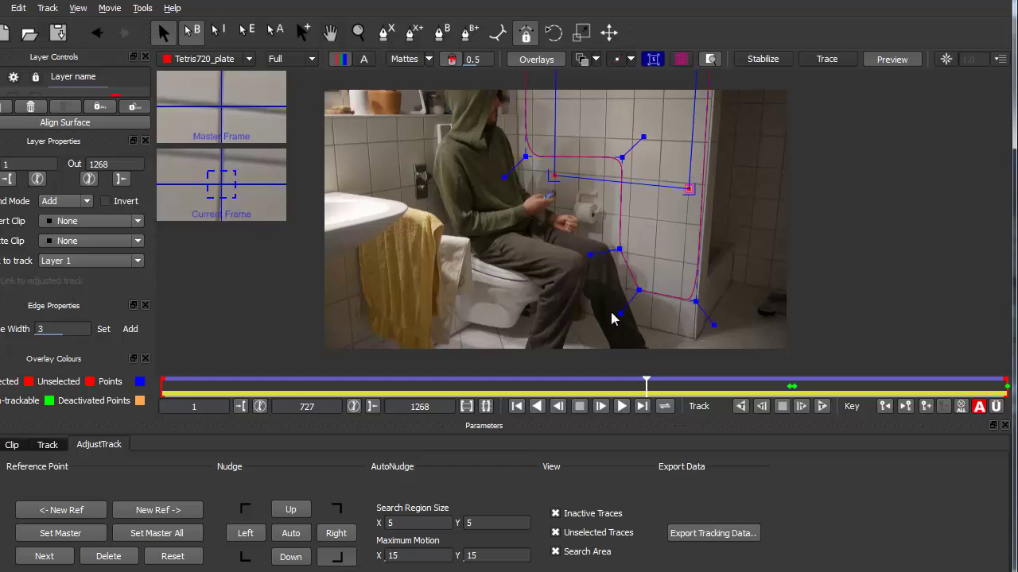
left_click(295, 539)
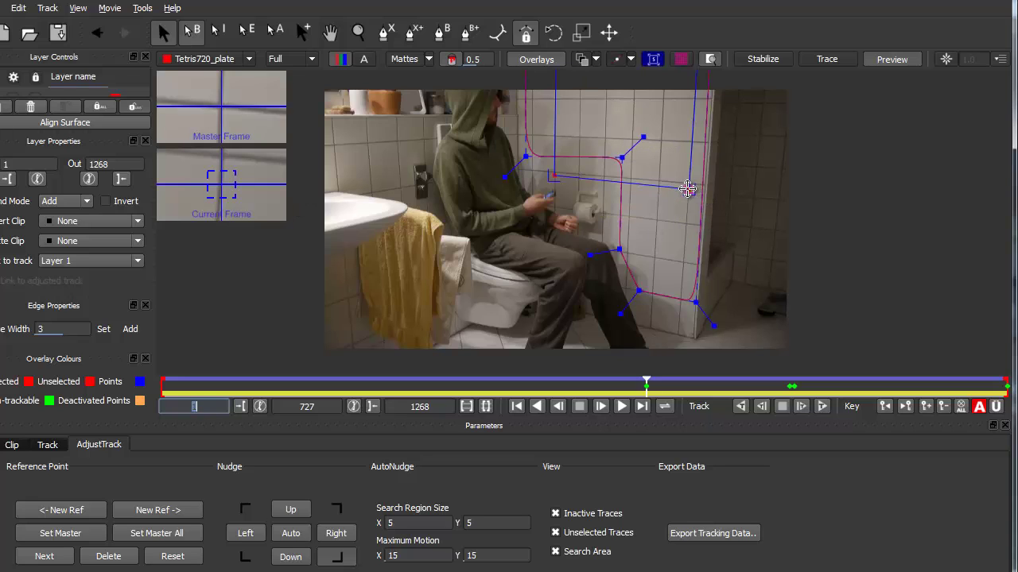
left_click_drag(687, 187, 688, 185)
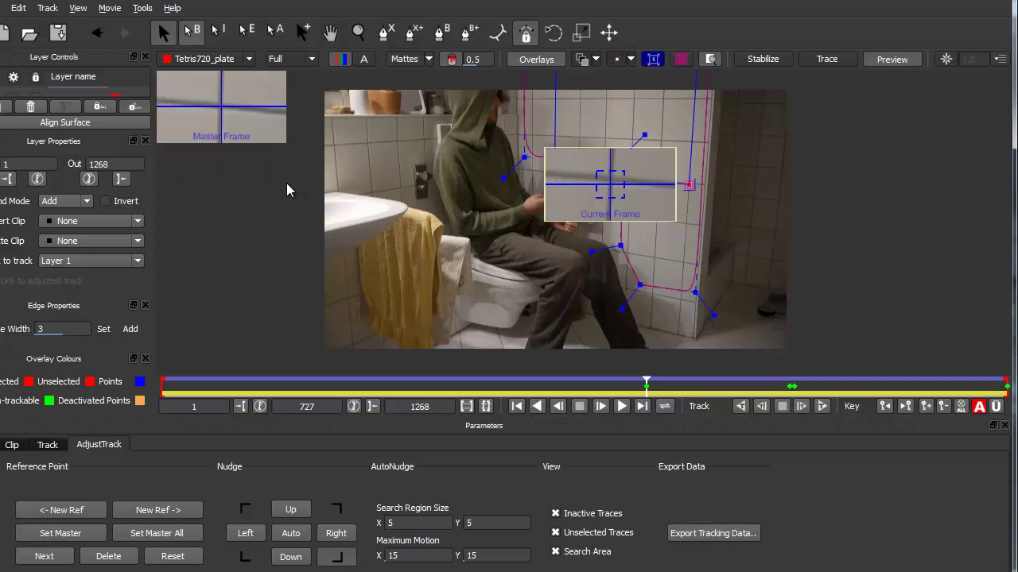
left_click(291, 531)
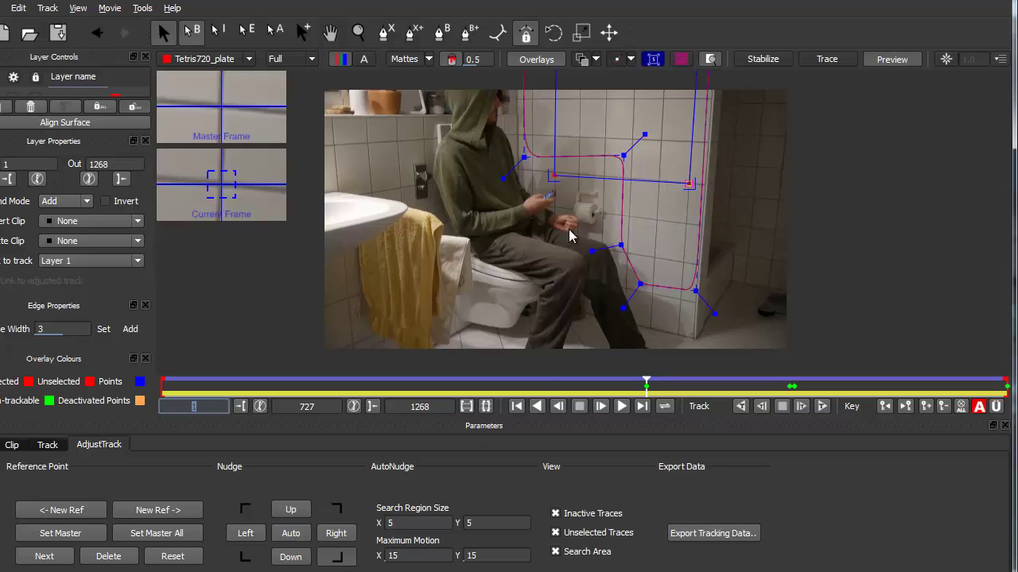
Step: Raise the top-right reference point onto the tile line and auto-nudge the corners again
left_click(555, 178)
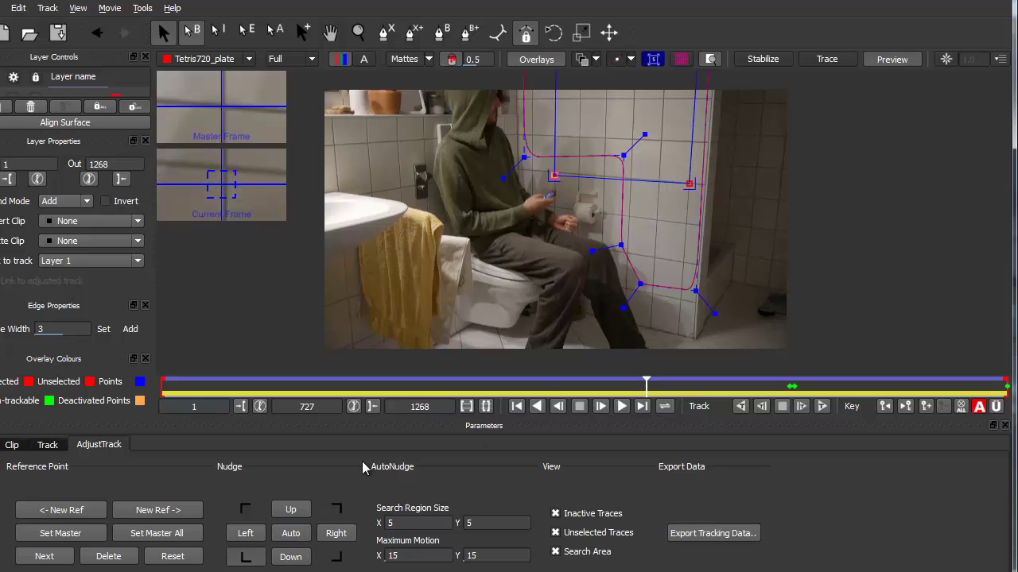
left_click(291, 539)
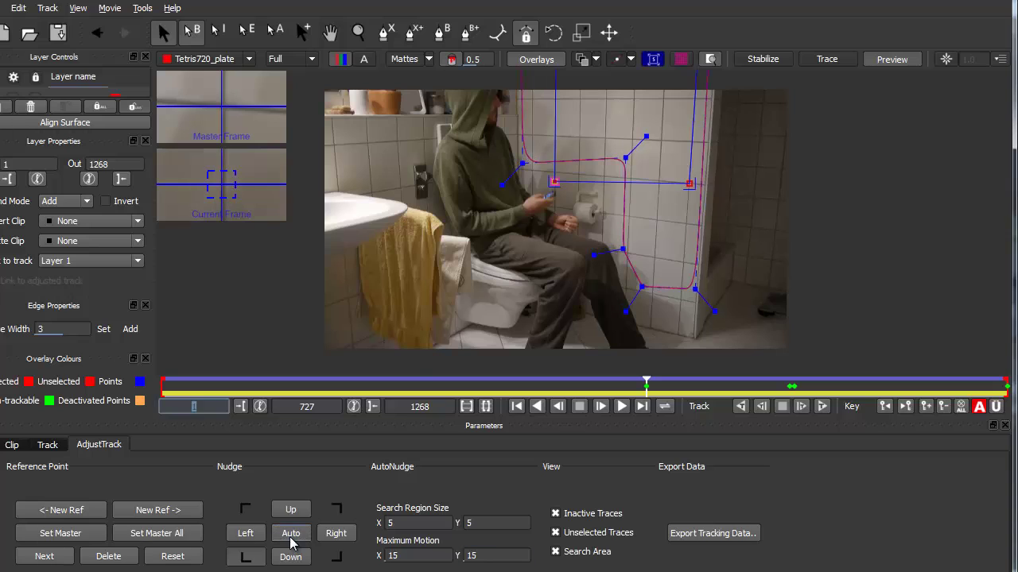
left_click(554, 180)
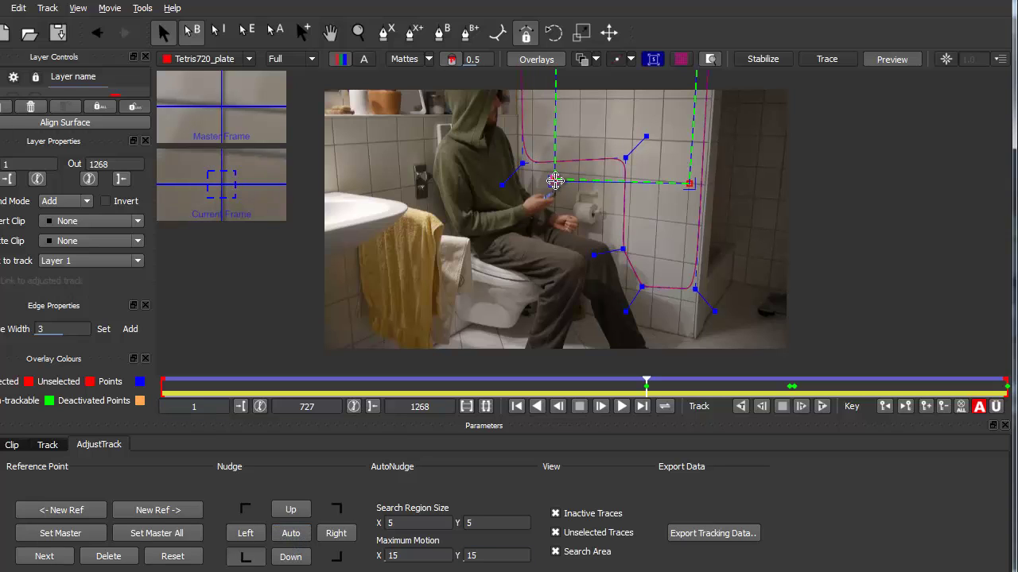
left_click_drag(554, 180, 554, 173)
left_click(291, 534)
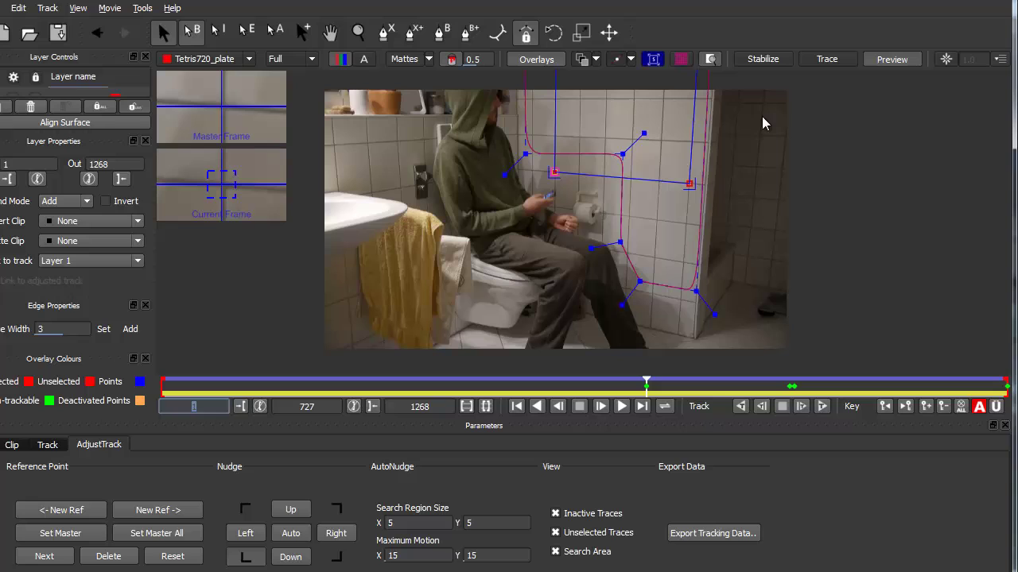
Step: Pan the viewer down to reveal the wall's top corners, then select the layer's top-left and top-right corners
left_click(761, 136)
key("x")
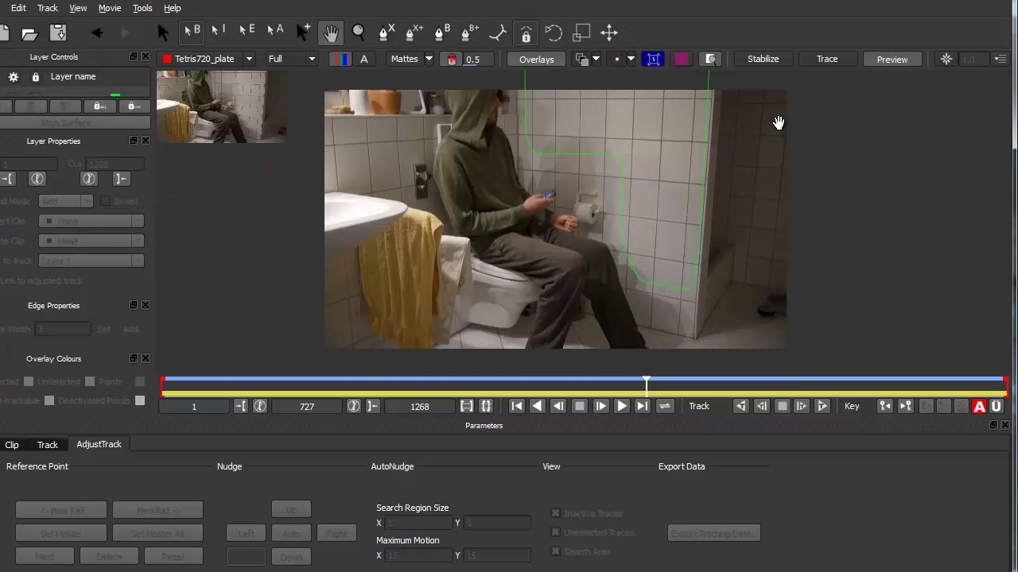
left_click_drag(777, 123, 775, 231)
key("q")
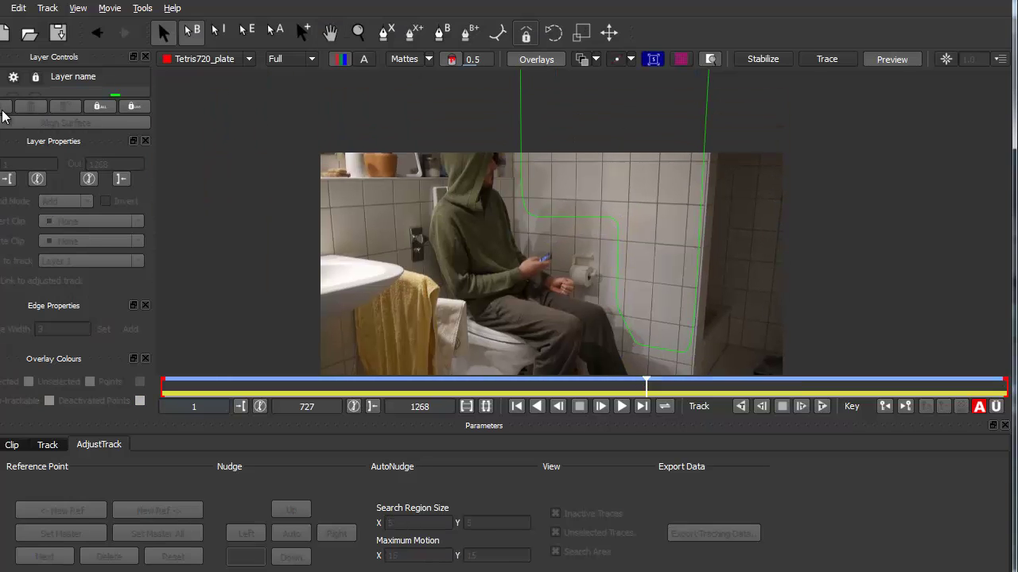
left_click(61, 95)
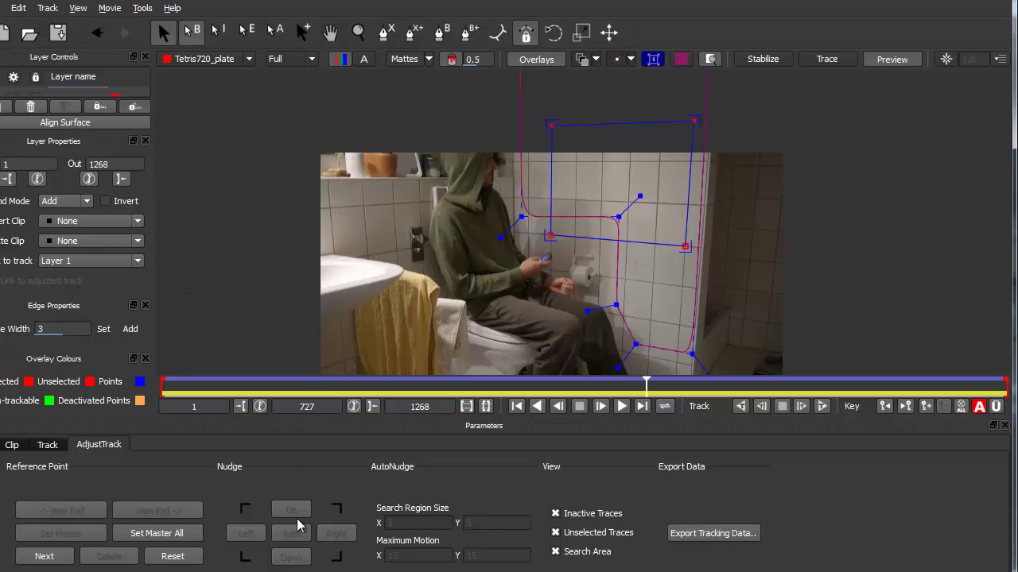
left_click(552, 125)
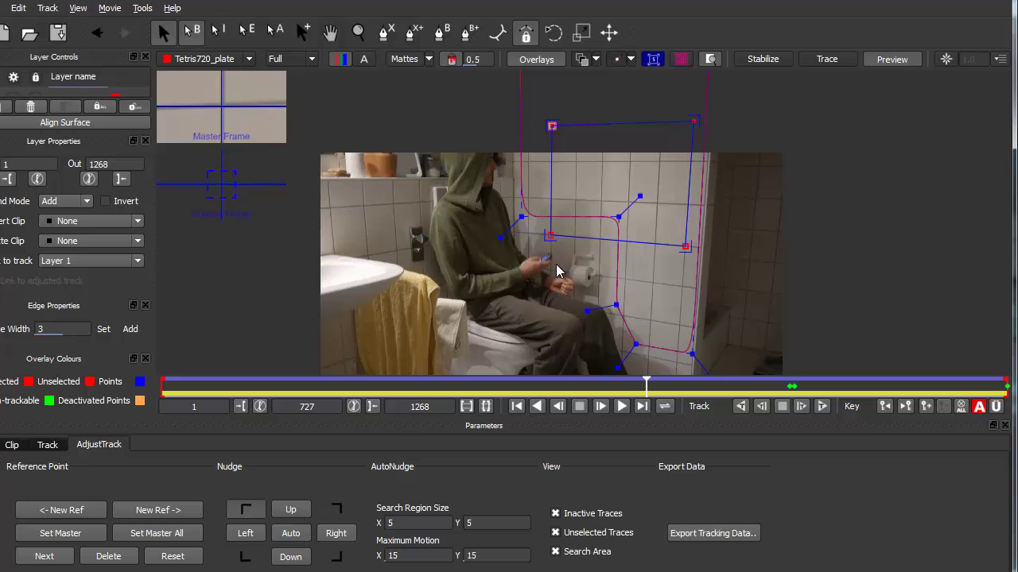
left_click(553, 125)
left_click(694, 119)
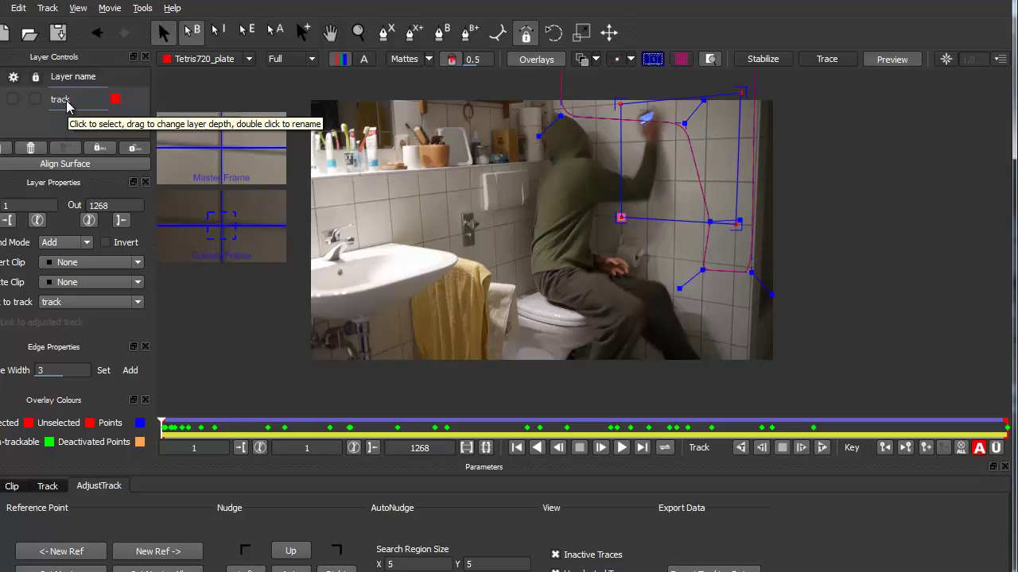
Step: Draw a three-point X-Spline shape around the sink, creating Layer 3
left_click(385, 33)
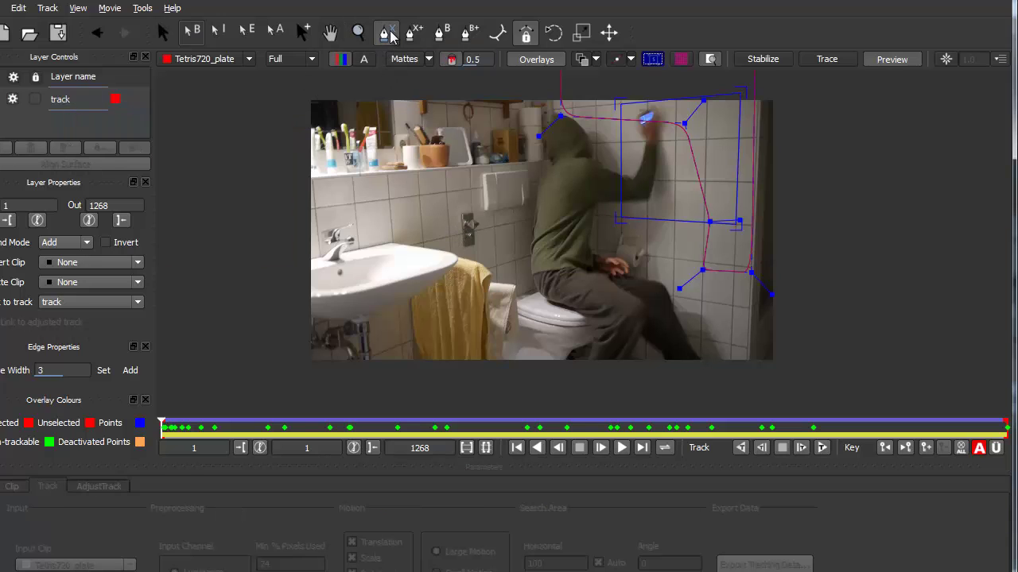
left_click(463, 209)
left_click(364, 202)
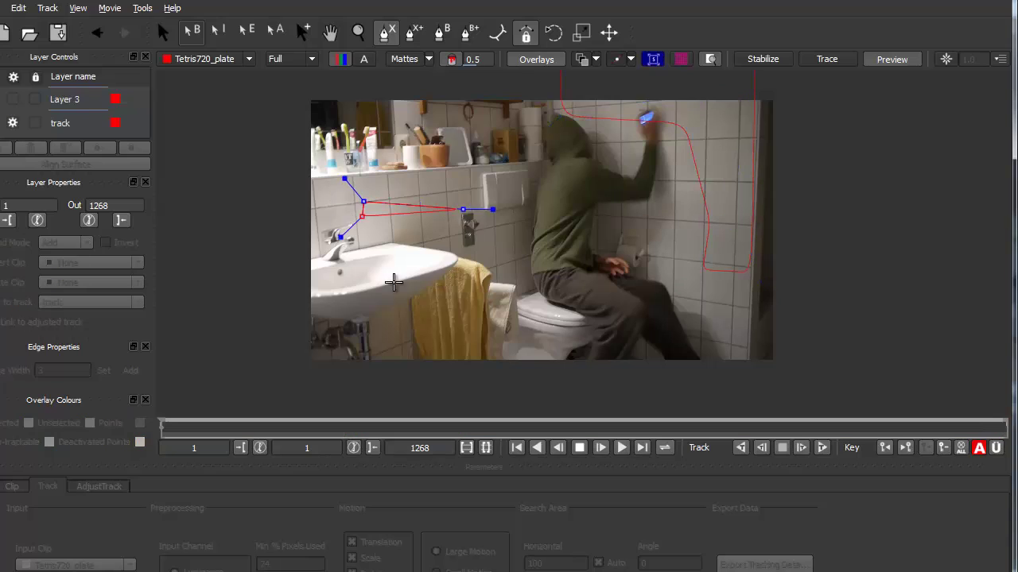
left_click(446, 312)
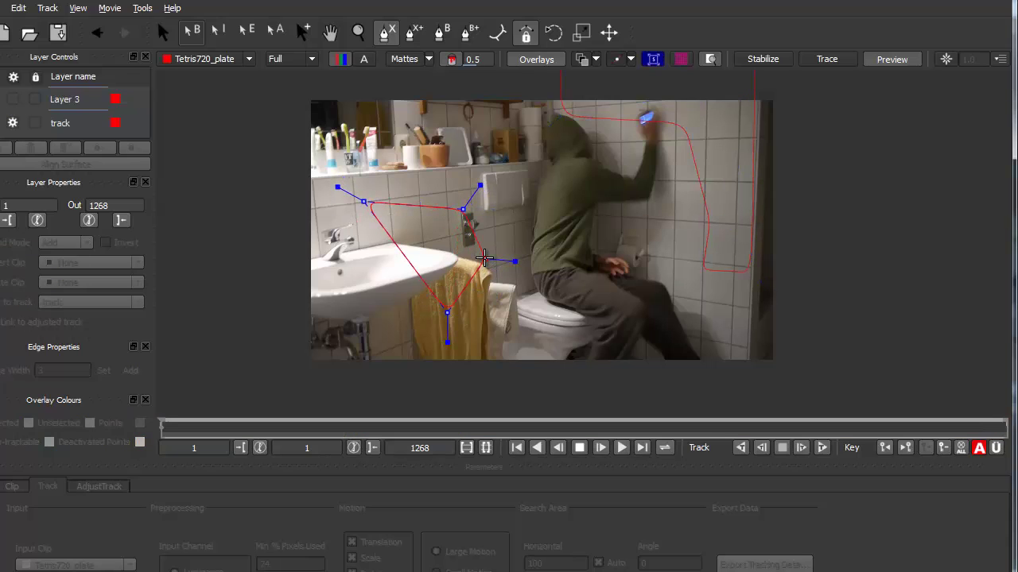
right_click(484, 259)
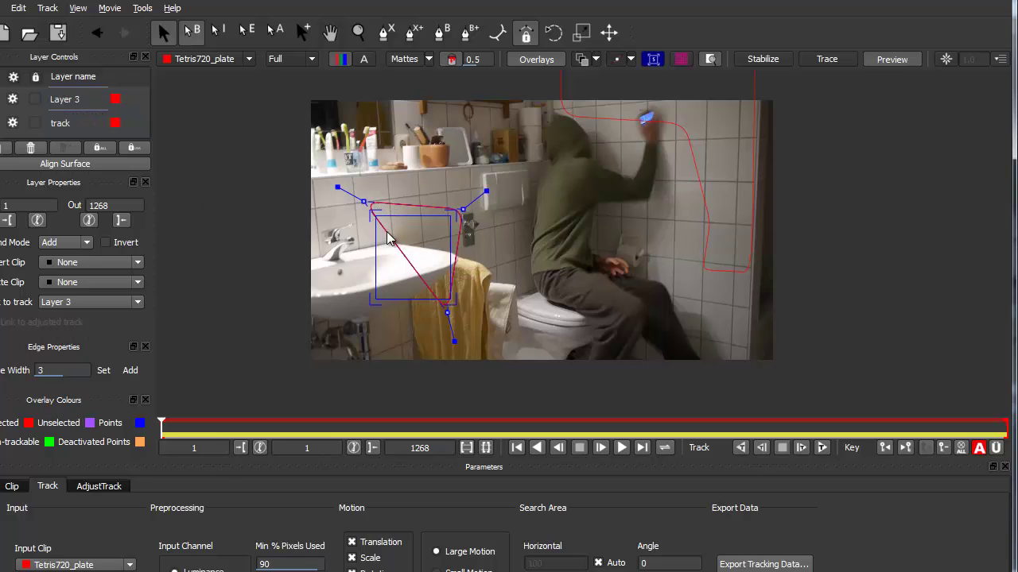
Step: Rename Layer 3 to 'export'
left_click(68, 102, "ctrl")
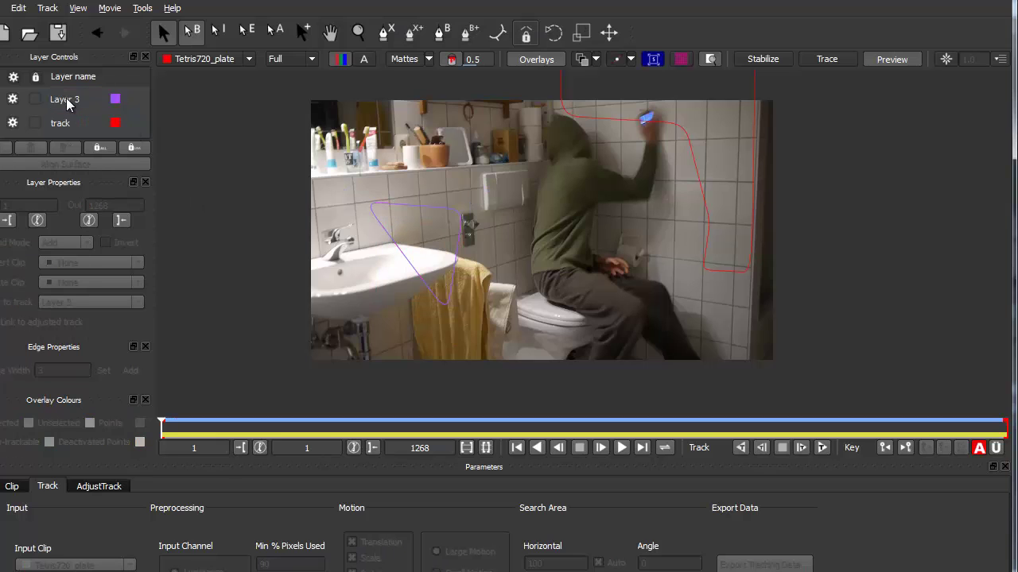
left_click(67, 101)
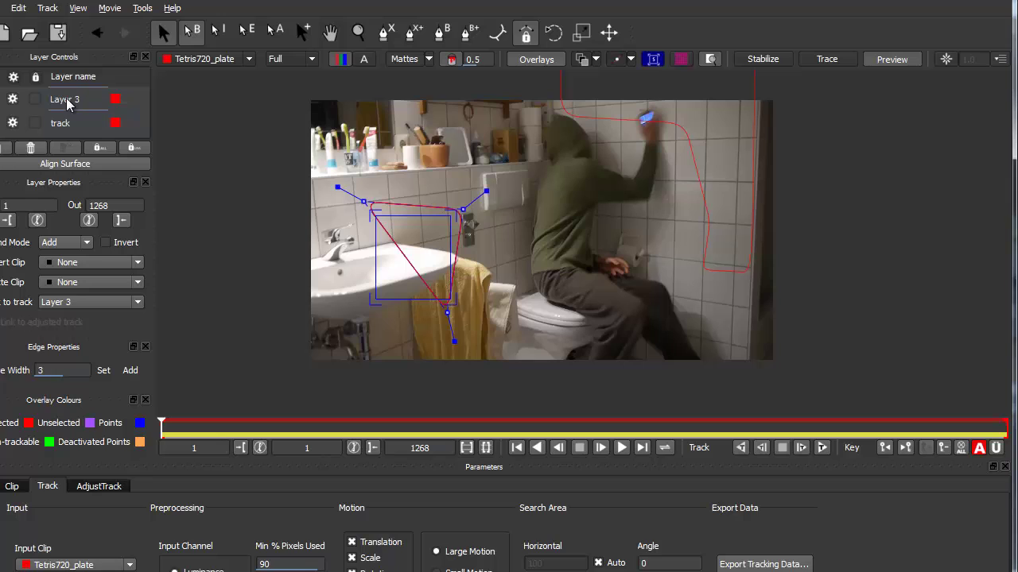
double_click(66, 100)
key("ctrl+a")
type("export")
key("Return")
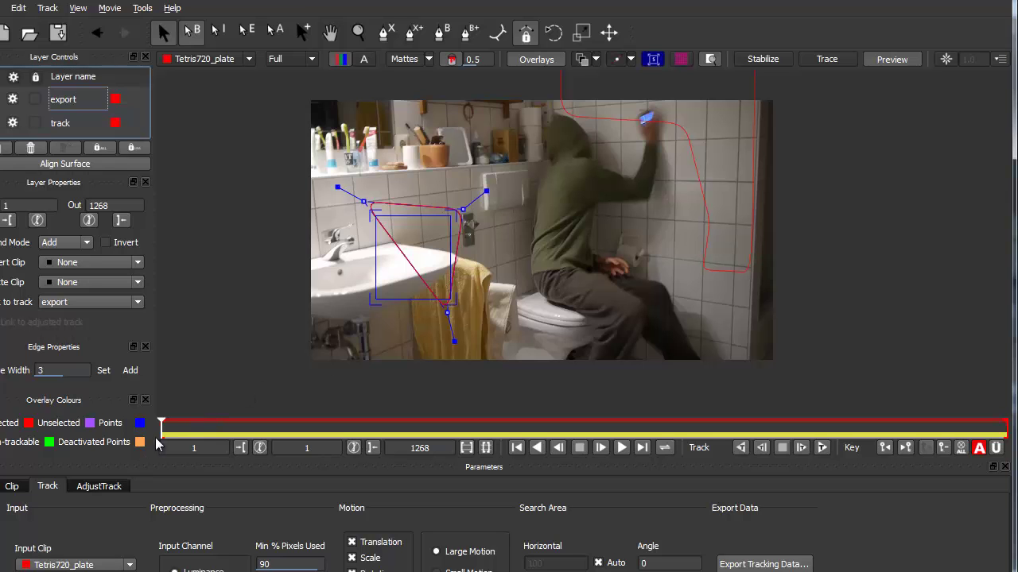
Step: Set the export layer's Link to track option to the track layer
left_click_drag(163, 426, 414, 320)
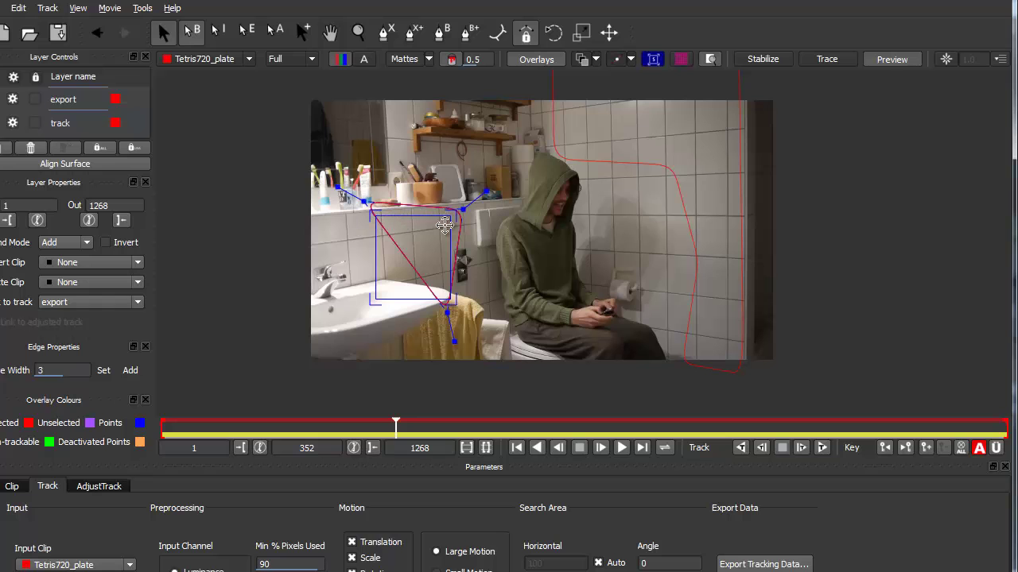
left_click_drag(389, 427, 123, 429)
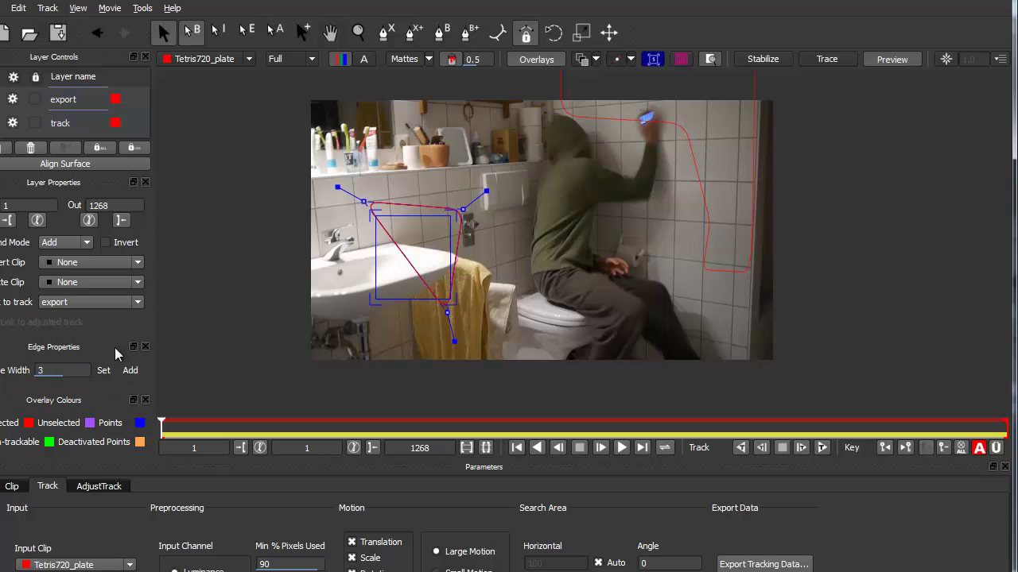
left_click(69, 101)
left_click(70, 98)
left_click(138, 302)
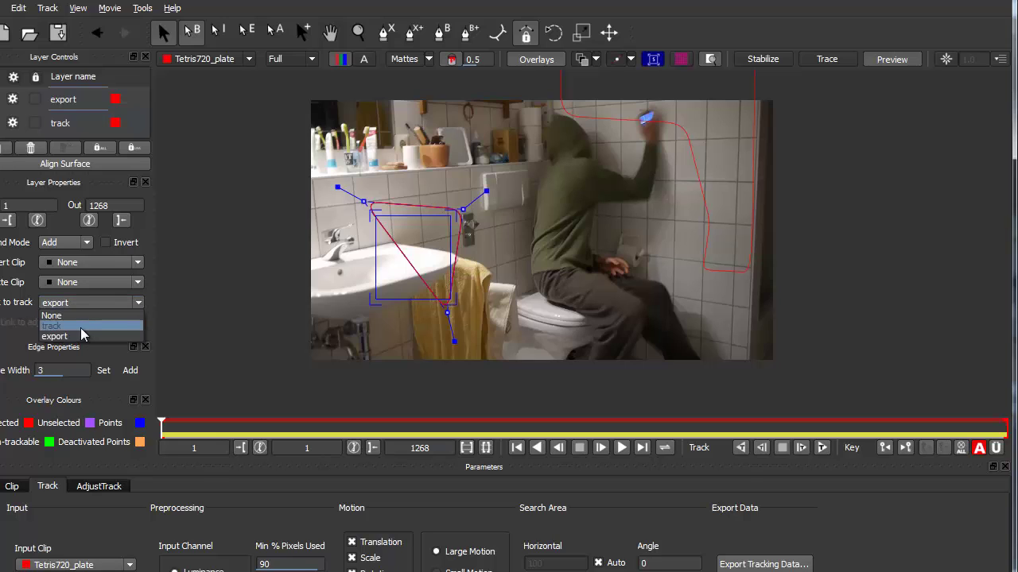
left_click(80, 326)
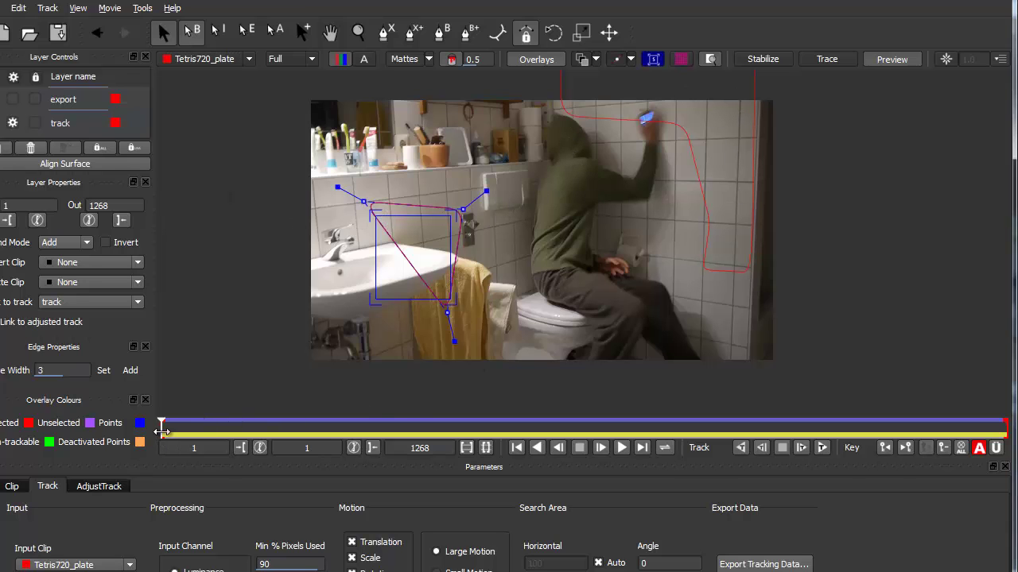
Step: Drag the export surface's four corners onto the tiled wall behind the toilet
left_click_drag(163, 425, 141, 427)
left_click_drag(451, 215, 739, 140)
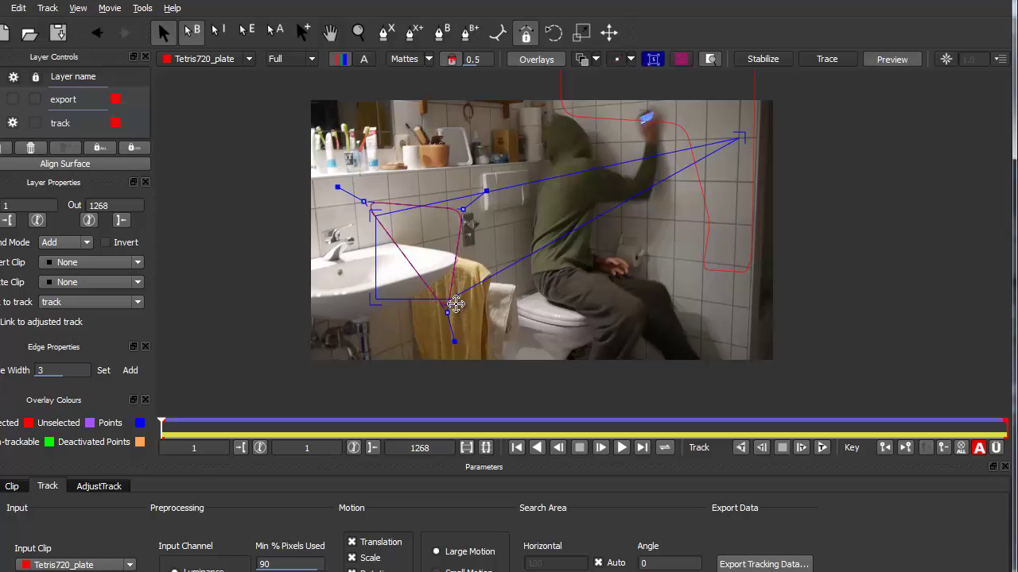
left_click_drag(455, 303, 740, 227)
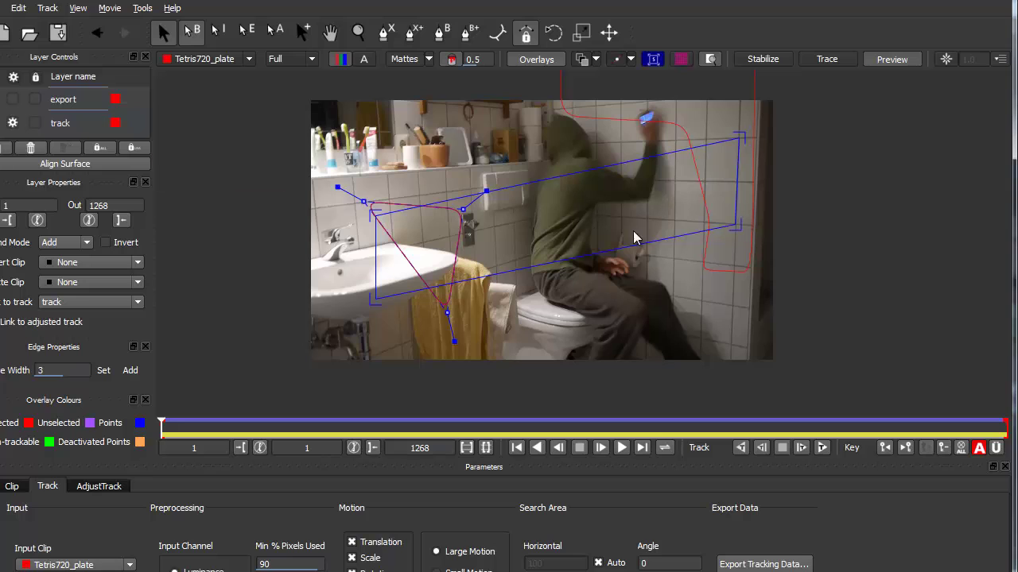
left_click_drag(381, 299, 608, 198)
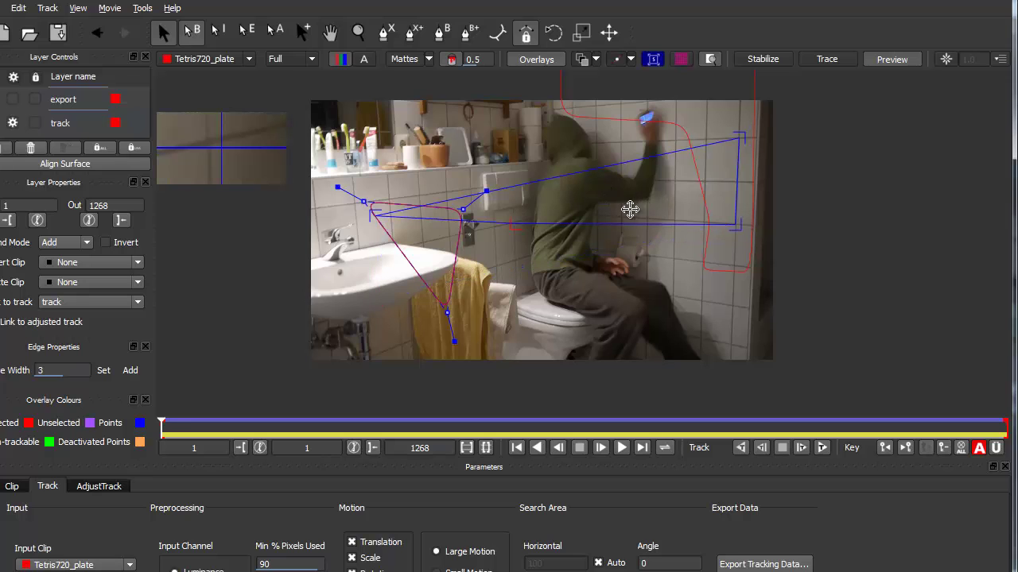
left_click_drag(371, 212, 593, 141)
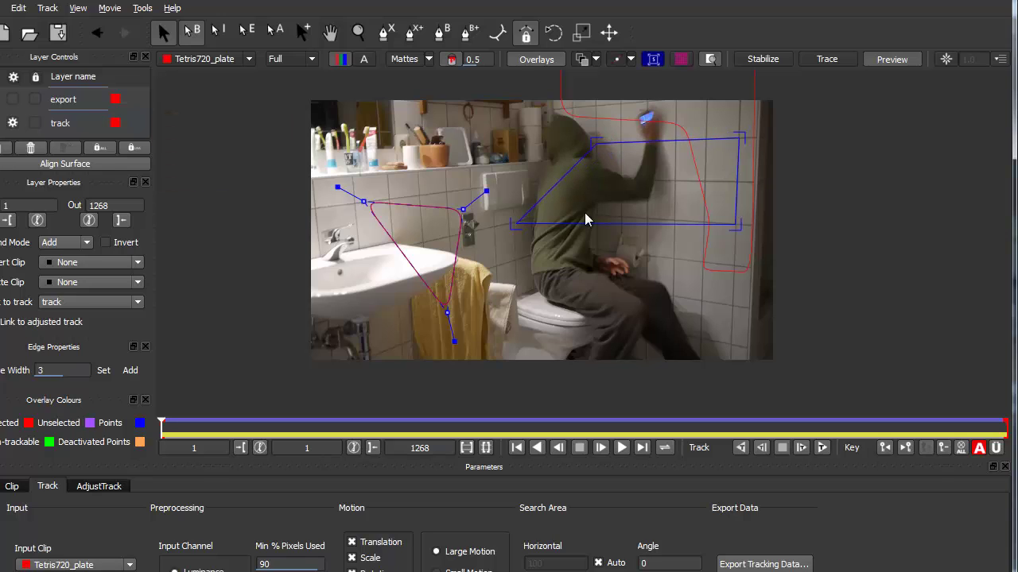
left_click_drag(516, 227, 596, 216)
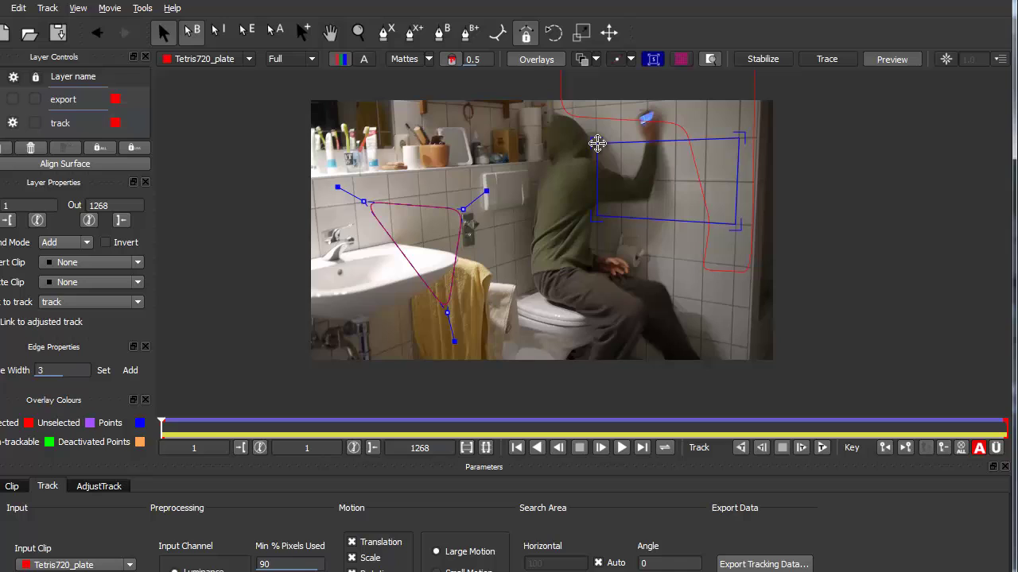
left_click_drag(596, 142, 597, 142)
left_click_drag(661, 220, 670, 296)
Step: Refine the surface's top, right, bottom and left edges at frames around 1030, 604 and 536
left_click_drag(161, 424, 990, 429)
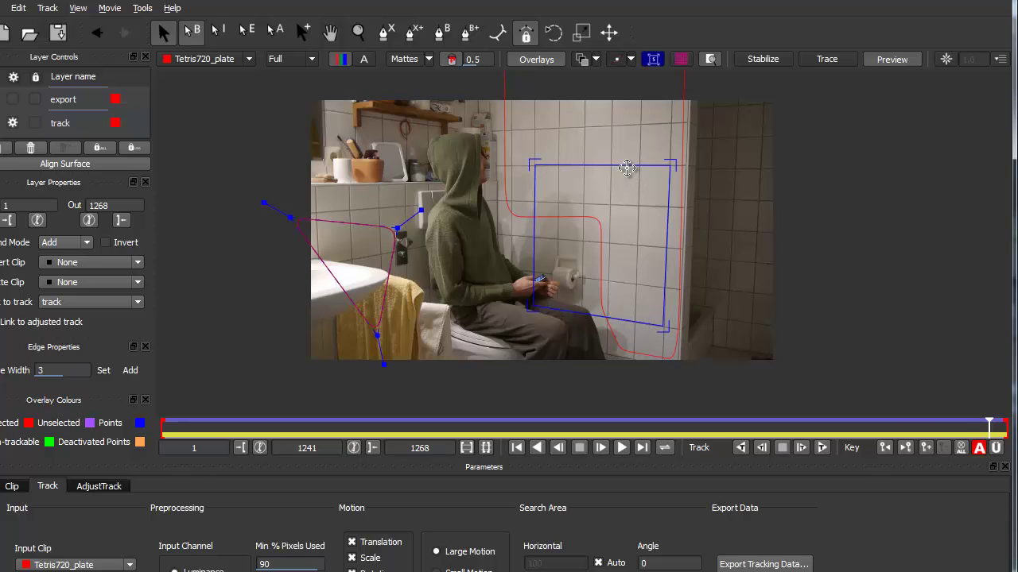
left_click_drag(628, 165, 628, 129)
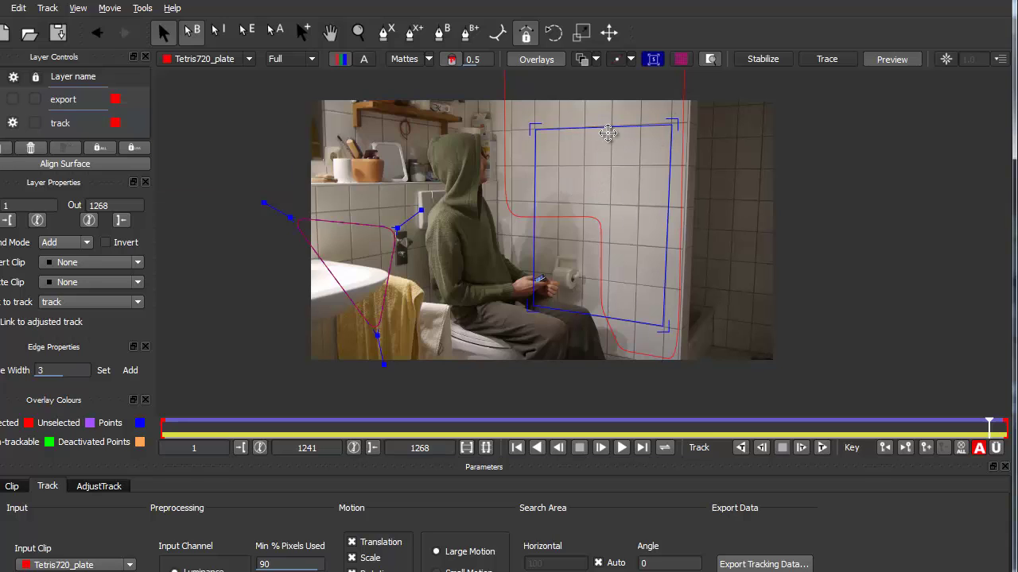
left_click_drag(617, 127, 621, 35)
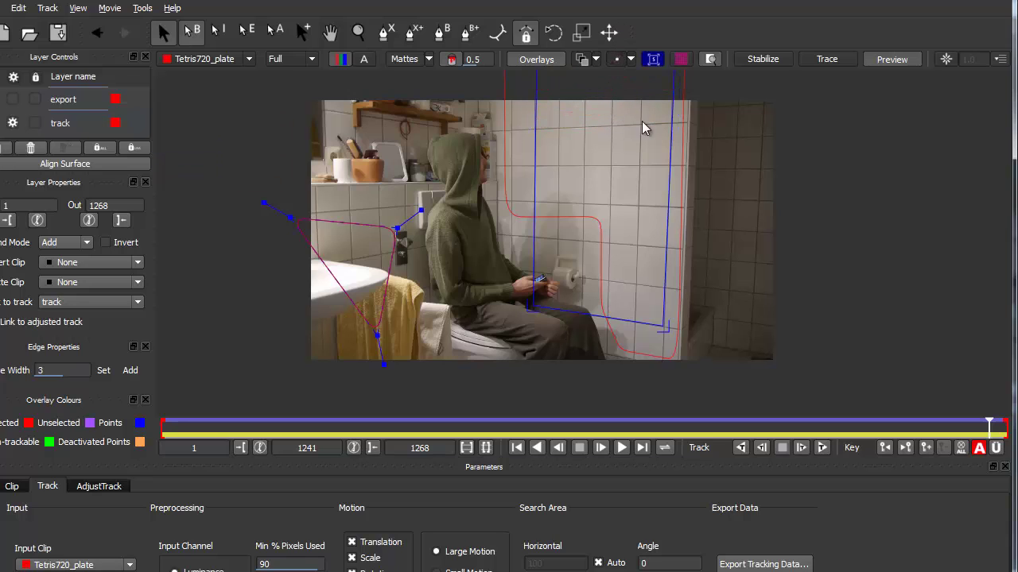
left_click_drag(664, 201, 688, 201)
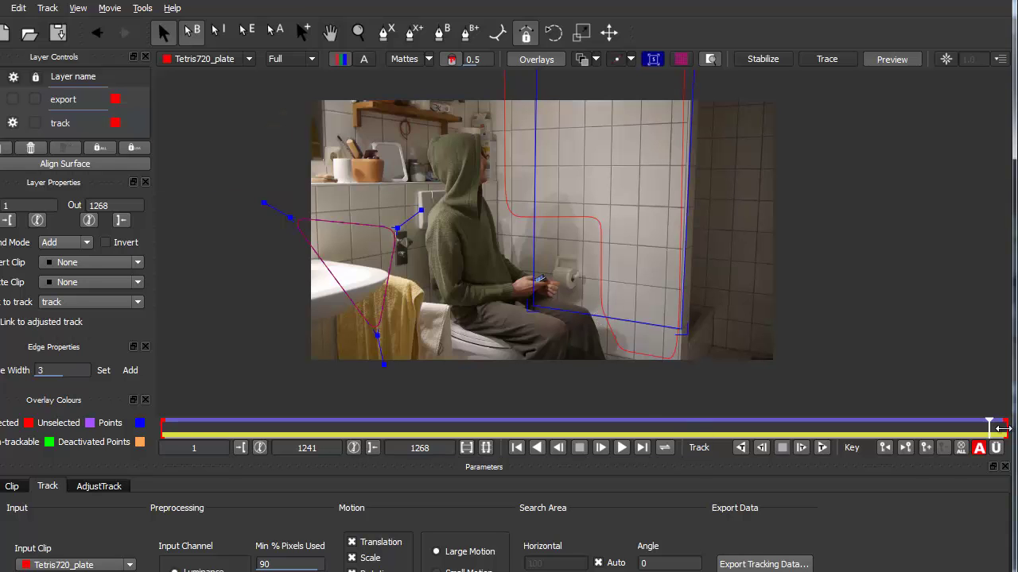
left_click_drag(988, 429, 848, 427)
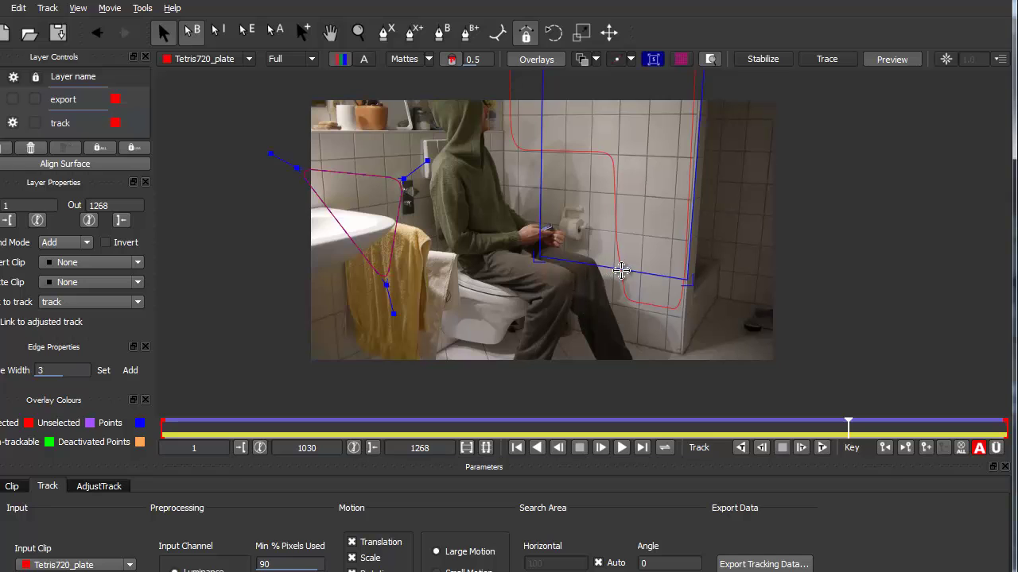
left_click_drag(622, 271, 618, 341)
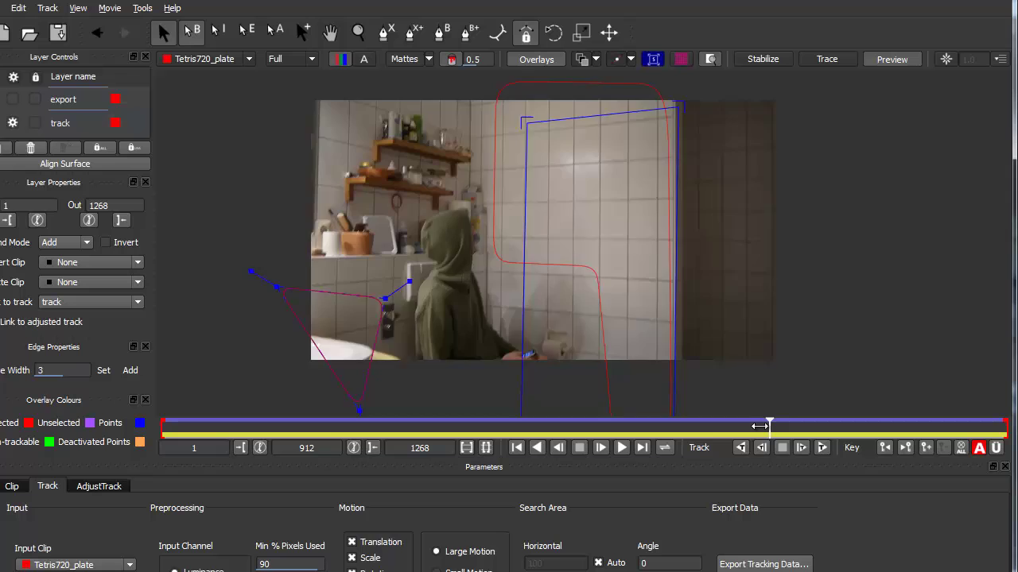
left_click_drag(759, 426, 563, 419)
left_click_drag(620, 220, 622, 130)
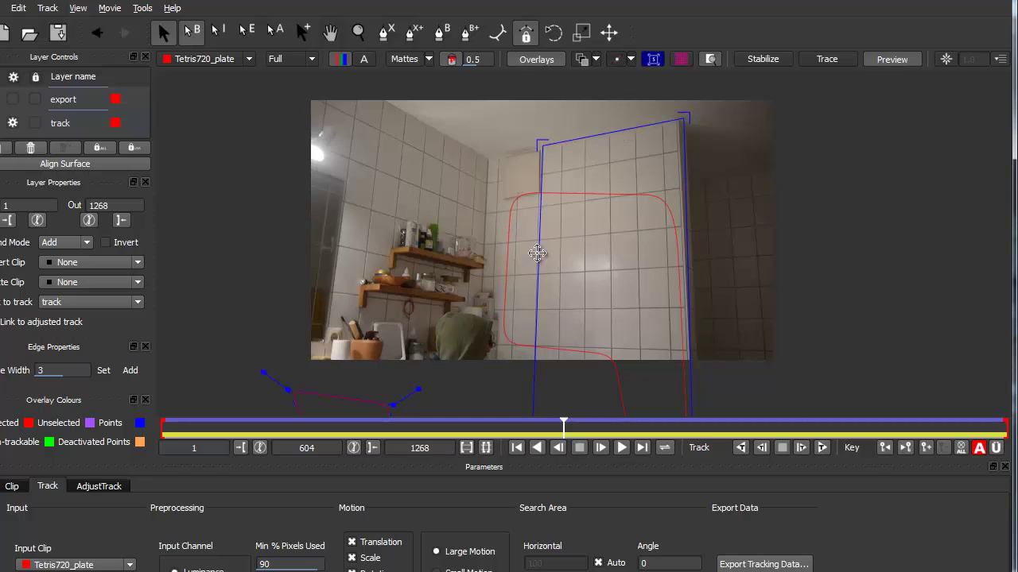
left_click_drag(536, 253, 481, 253)
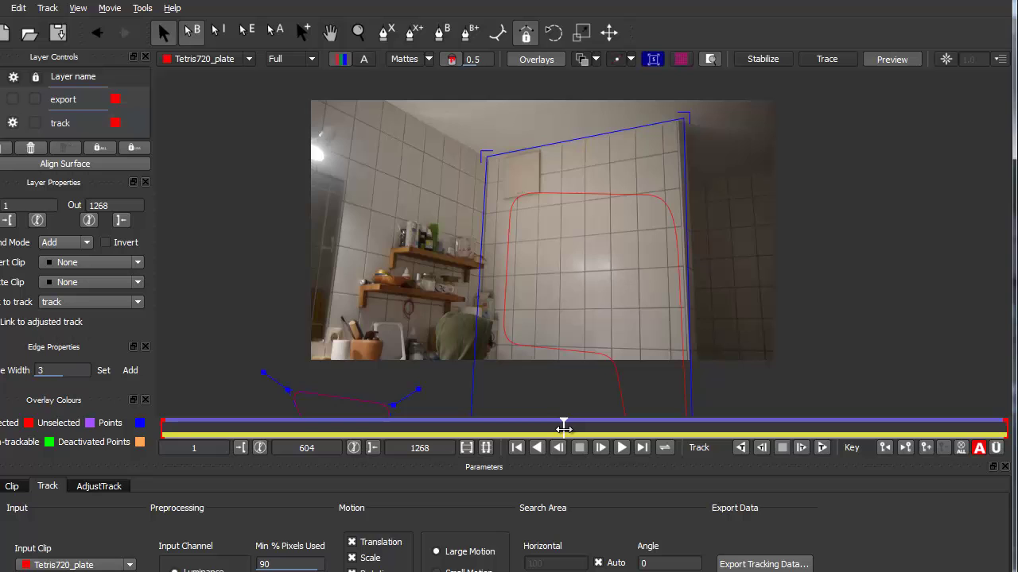
left_click_drag(563, 429, 502, 422)
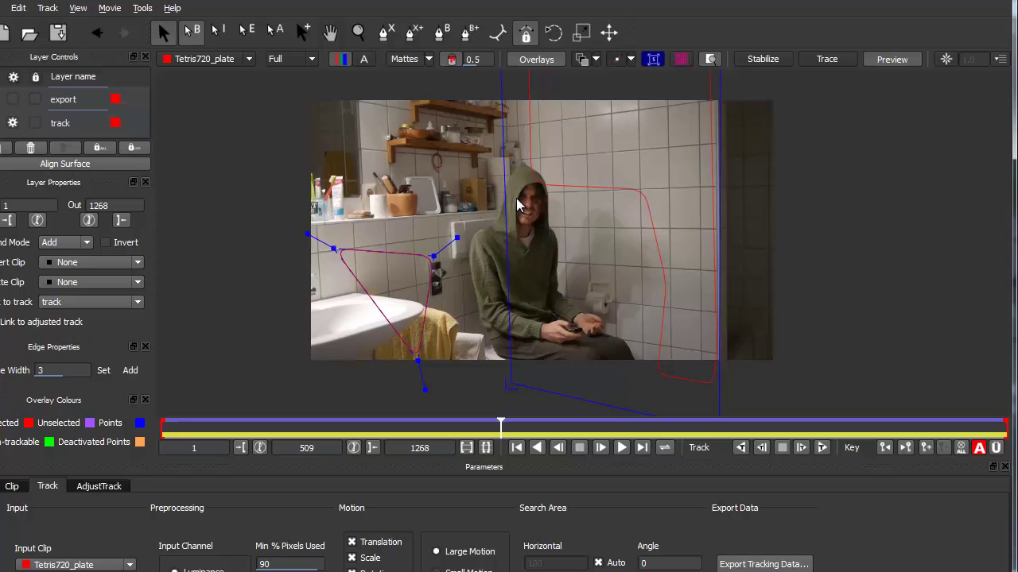
Step: Zoom out and stretch the surface's right edge beyond the frame, then check an early frame
key("z")
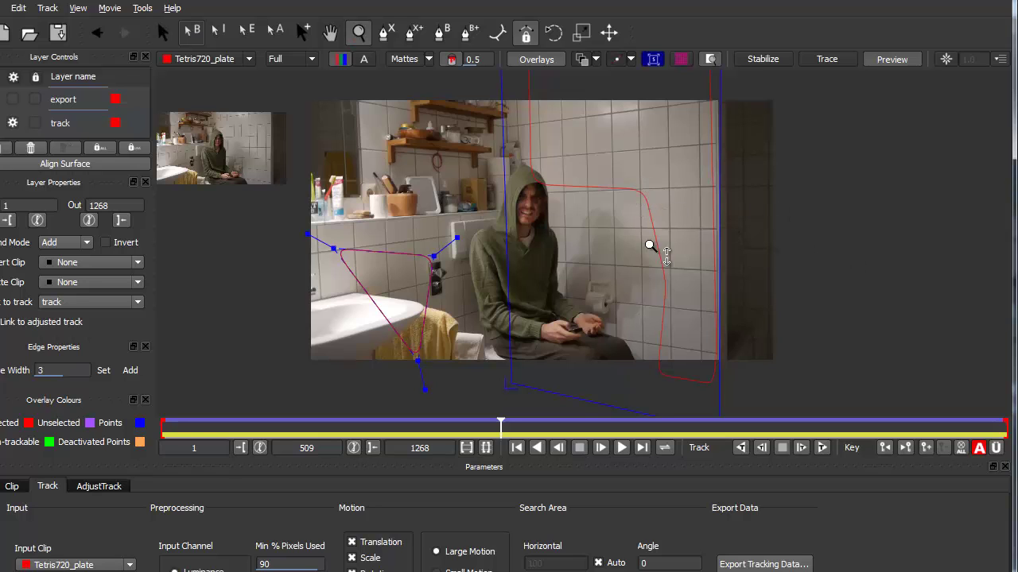
left_click_drag(647, 244, 654, 164)
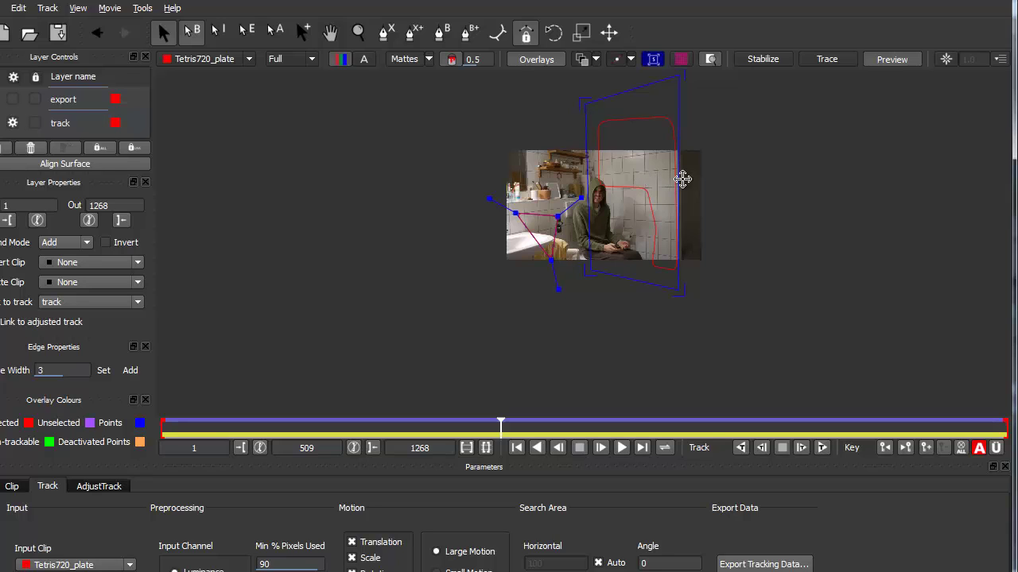
left_click_drag(682, 177, 766, 189)
left_click_drag(499, 425, 795, 425)
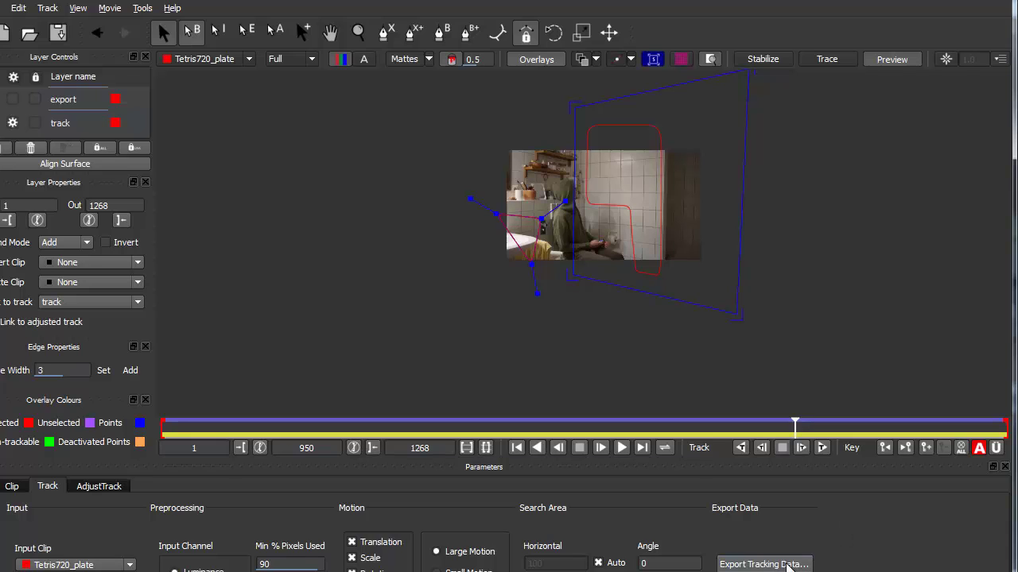
Step: Reselect the export layer and open Export Tracking Data for its corner pin data
left_click(65, 101)
left_click(65, 125)
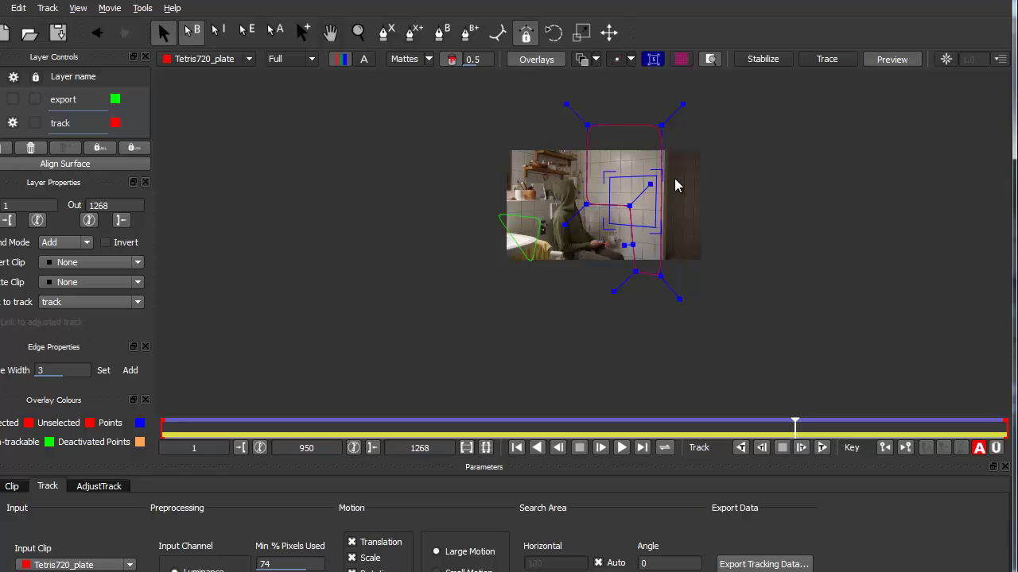
left_click(68, 101)
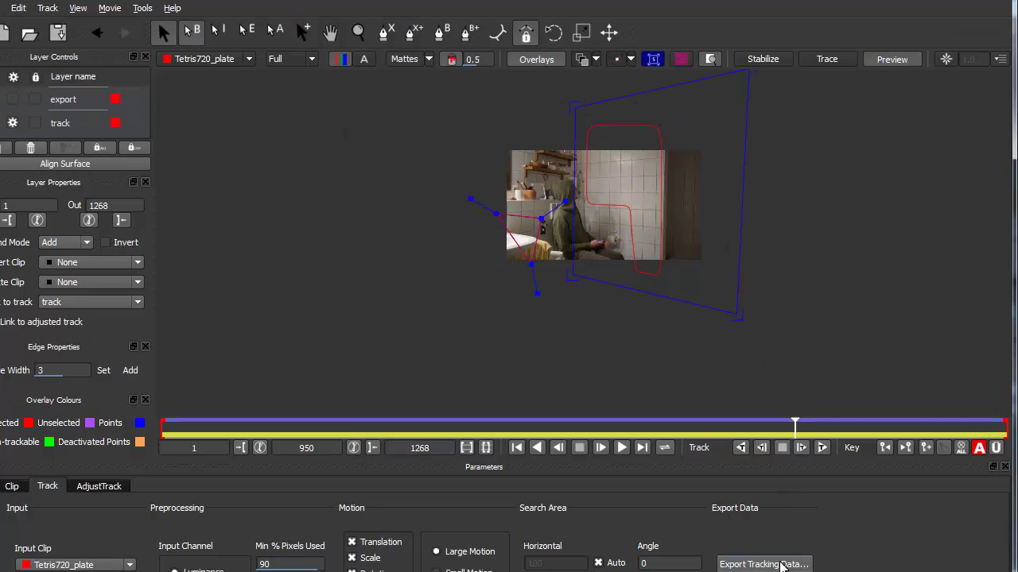
left_click(764, 563)
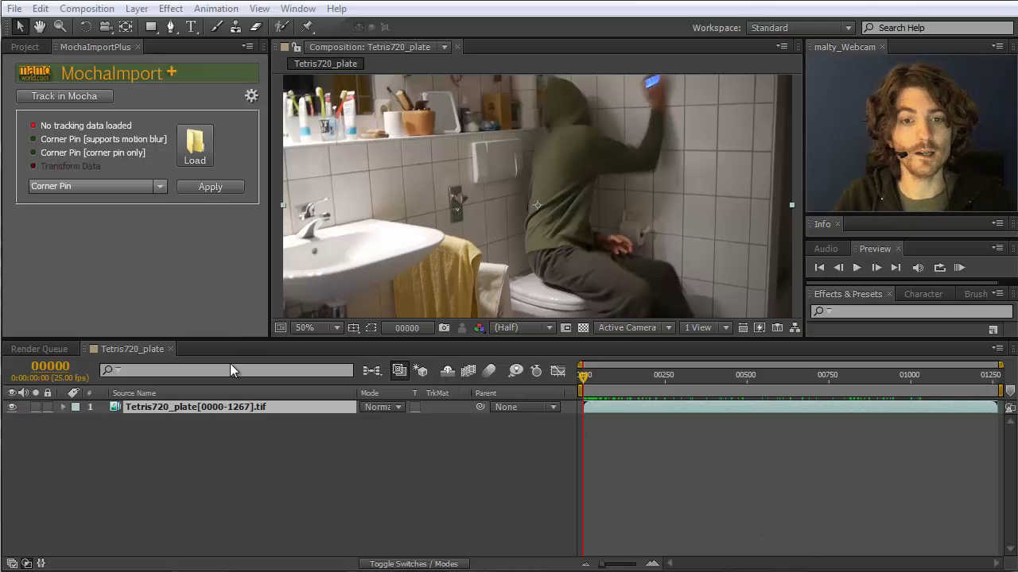
Step: Rename the footage layer to 'Background'
left_click(176, 403)
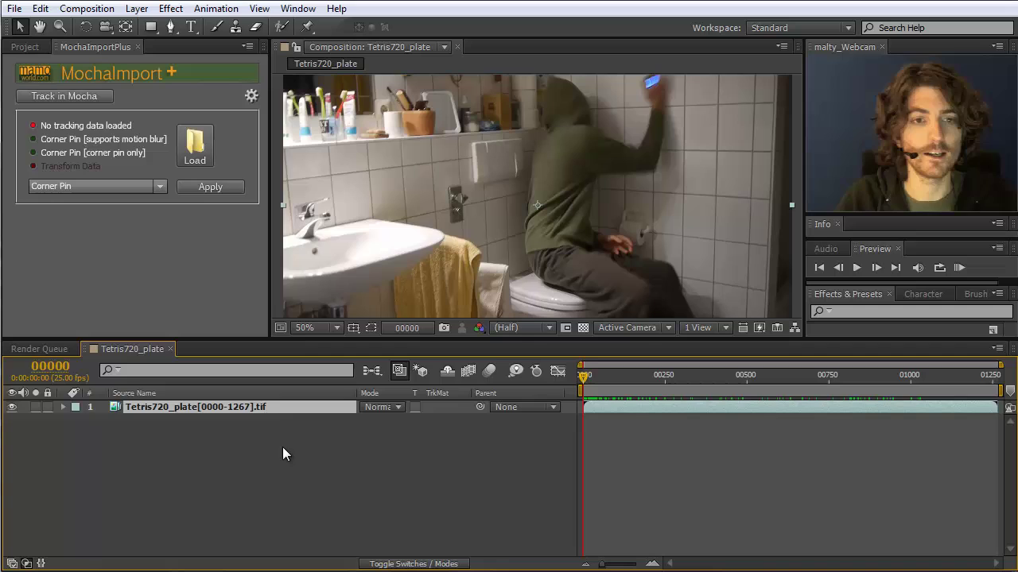
key("Return")
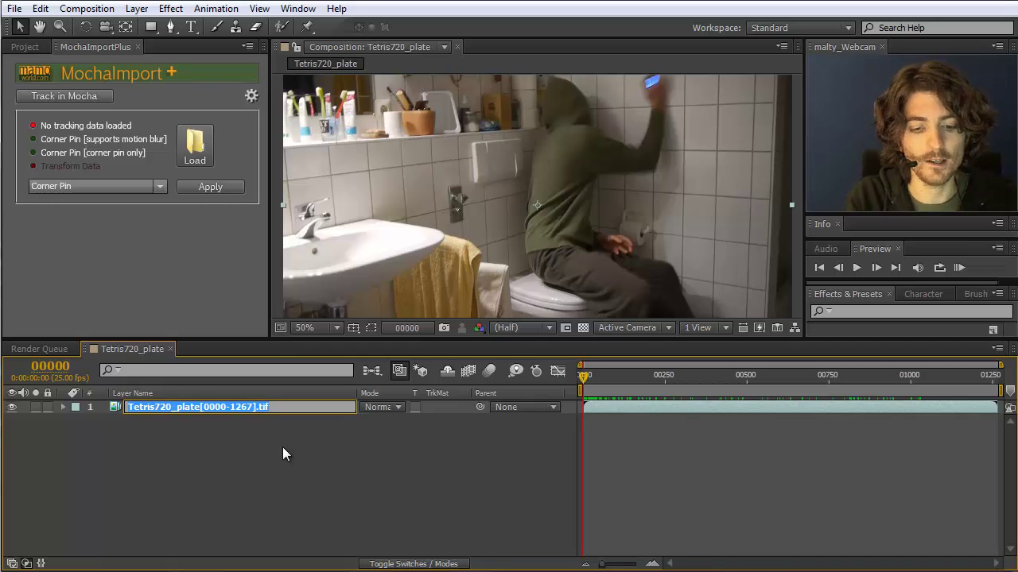
type("Background")
key("Return")
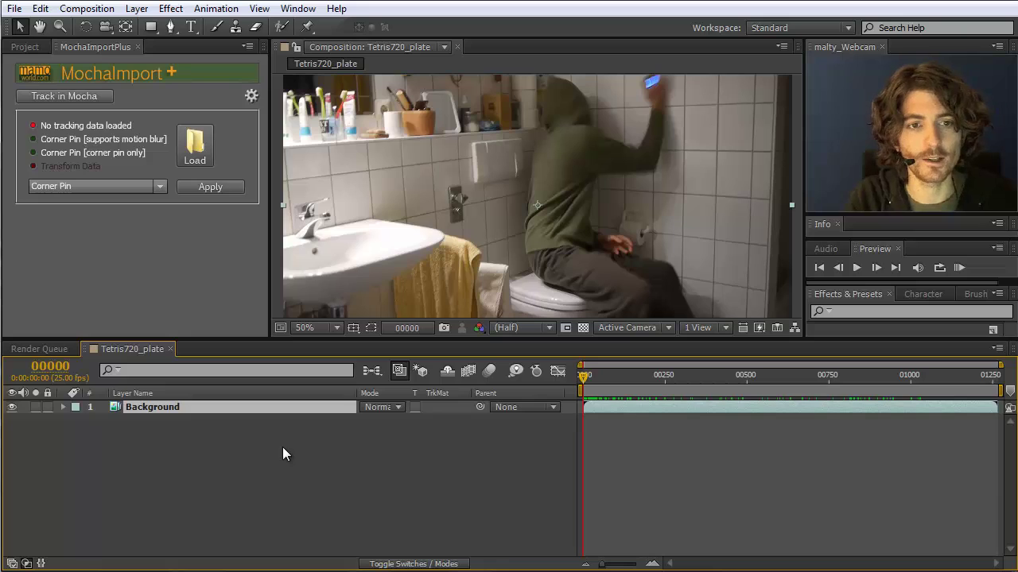
Step: Duplicate the Background layer, name the copy 'Wall', and select it
key("ctrl+d")
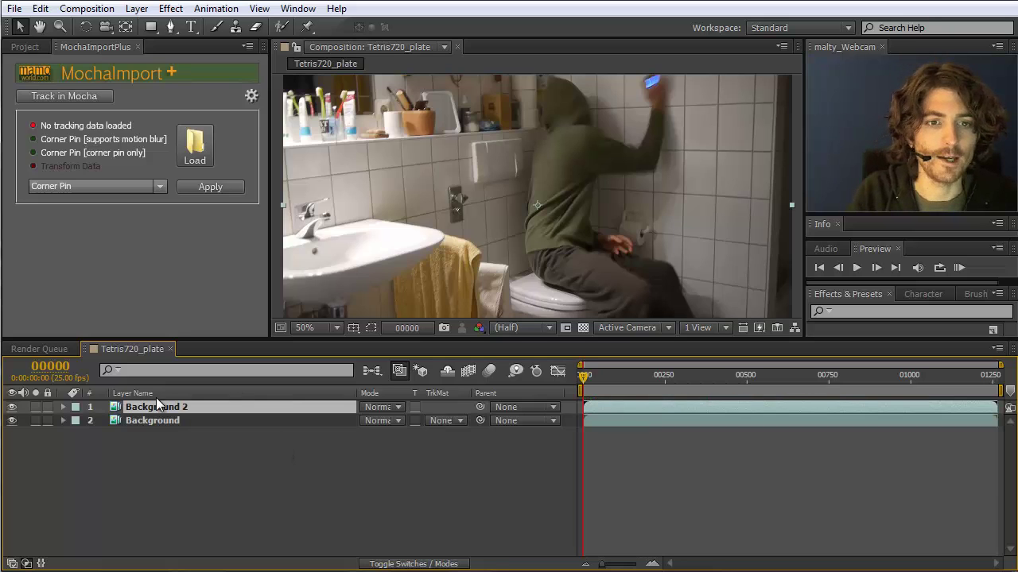
key("Return")
type("Wall")
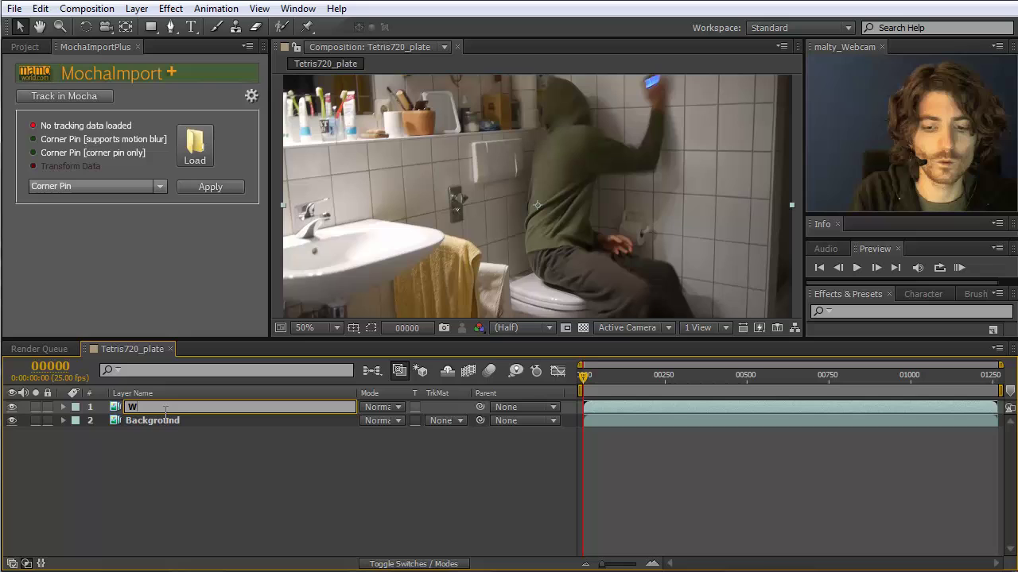
left_click(149, 446)
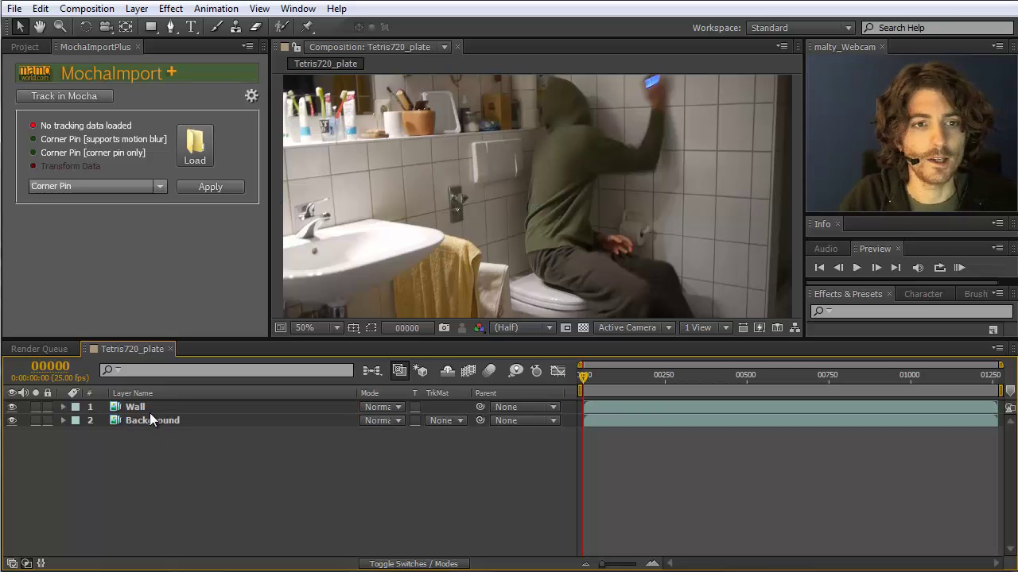
left_click(149, 411)
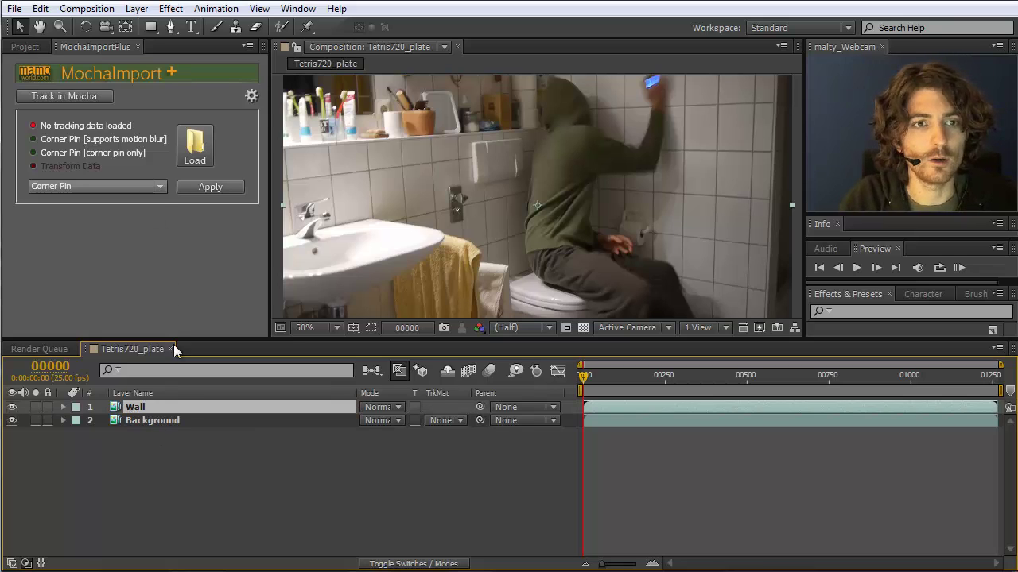
Step: In MochaImport+, load tetris_track_wall_CP.txt and confirm Wall as the tracked clip
left_click(193, 144)
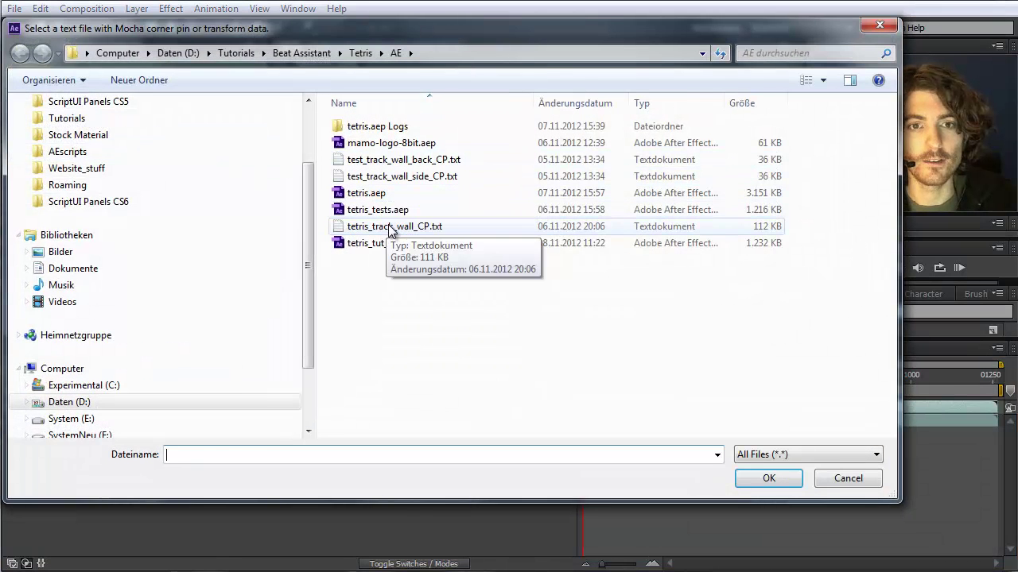
left_click(429, 227)
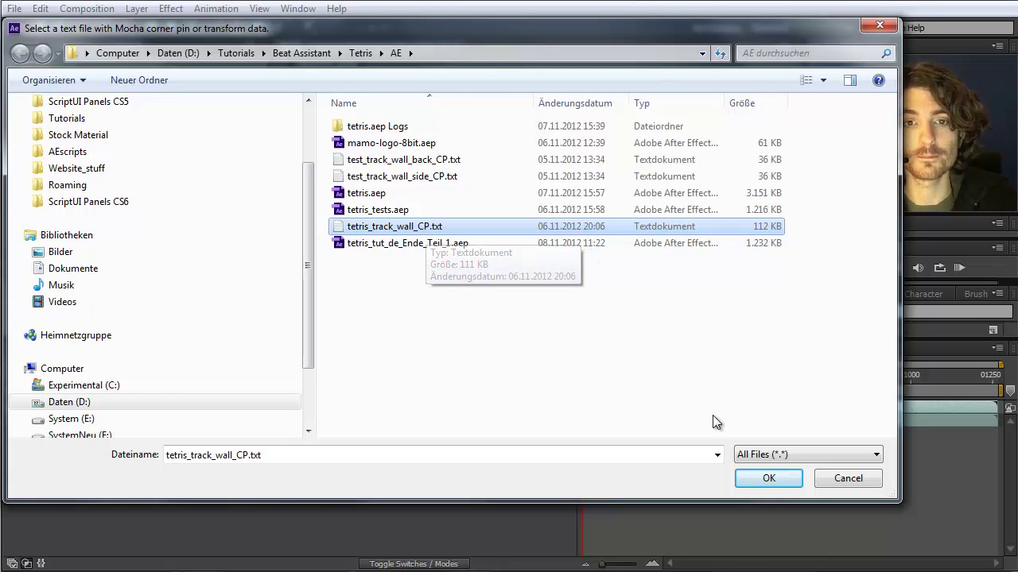
left_click(768, 479)
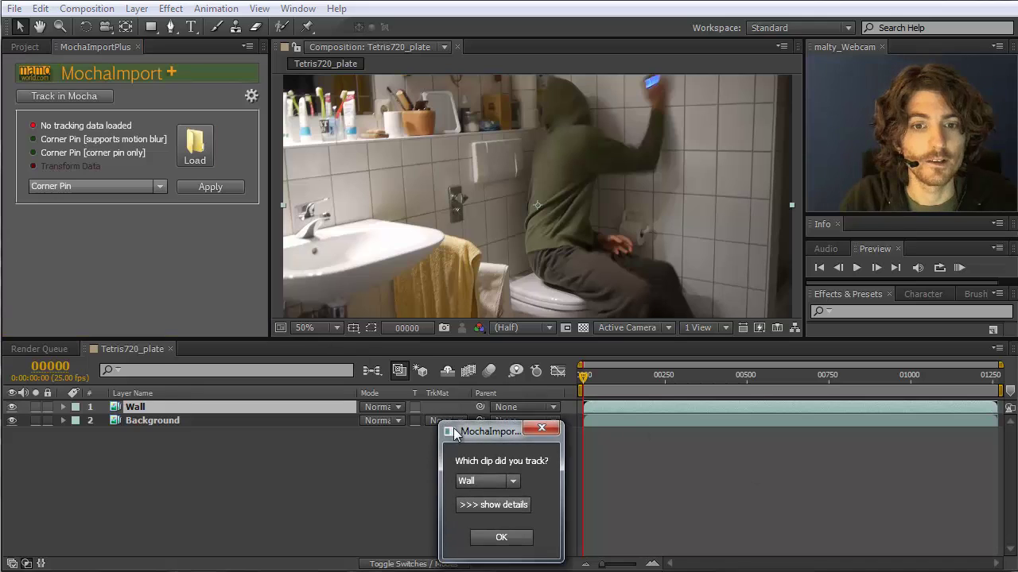
left_click_drag(494, 431, 264, 210)
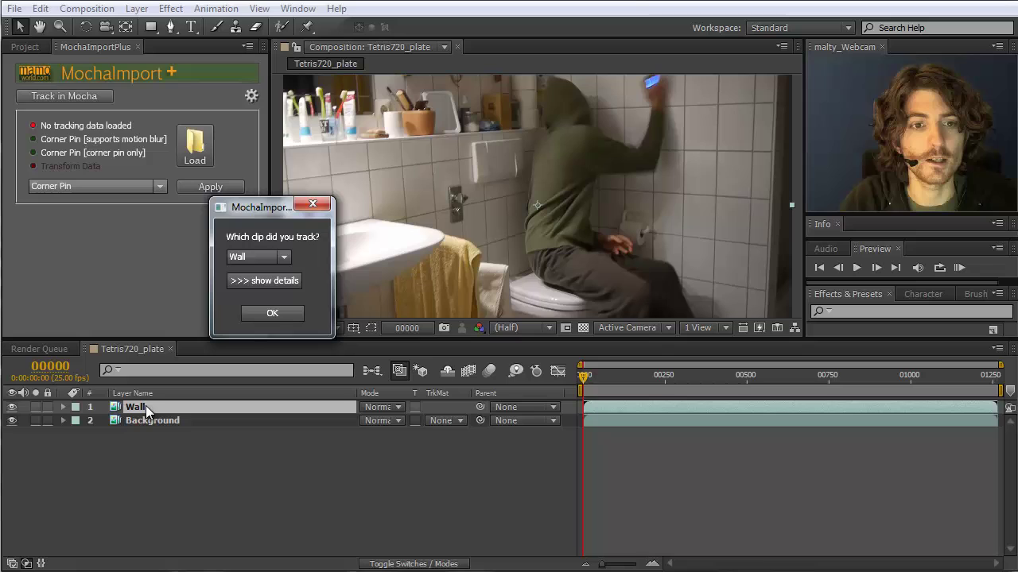
left_click(284, 255)
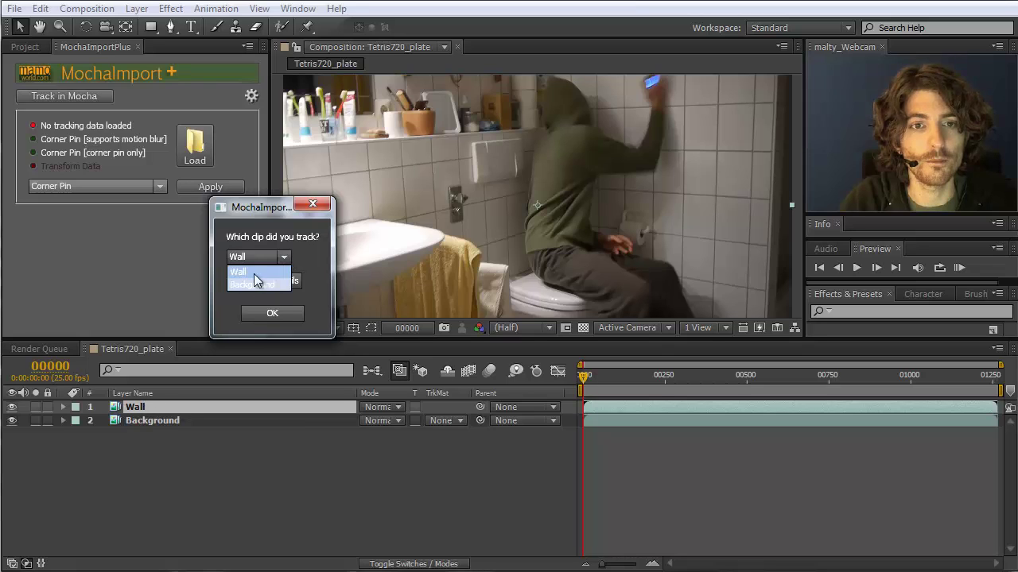
left_click(253, 273)
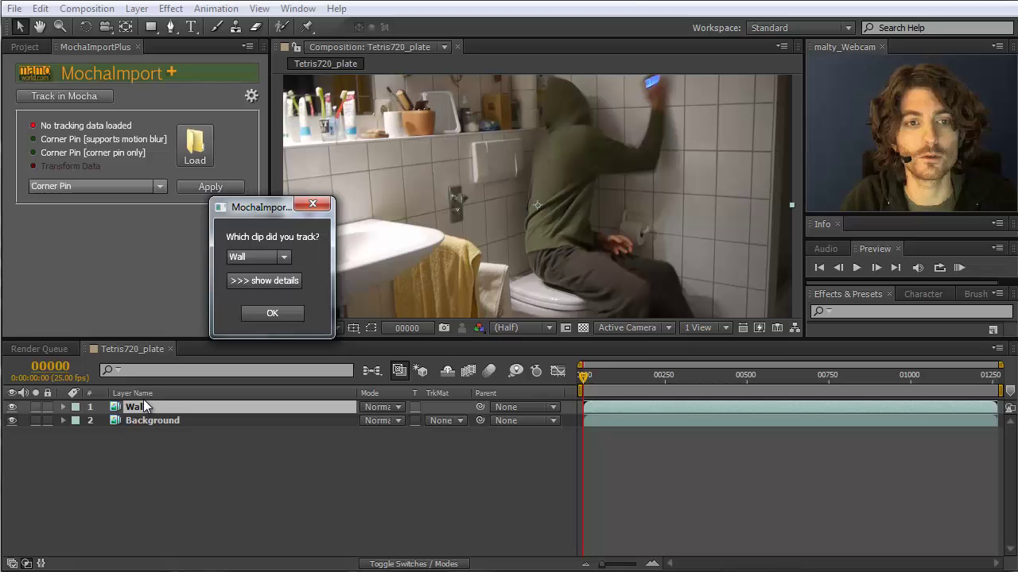
left_click(268, 312)
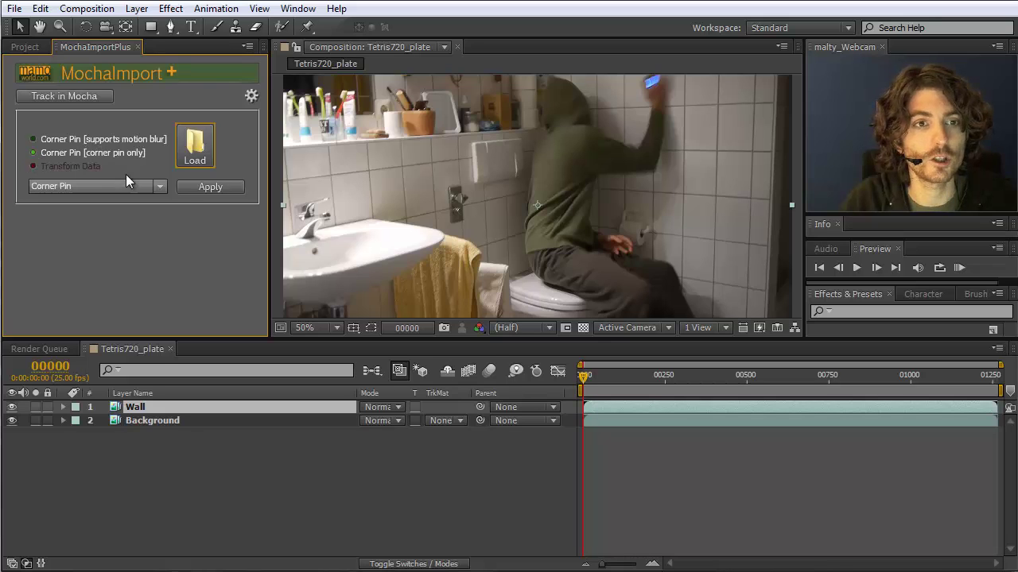
Step: Apply the wall track to the Wall layer as Stabilized Precomp using Red Giant Warp Corner Pin
left_click(159, 184)
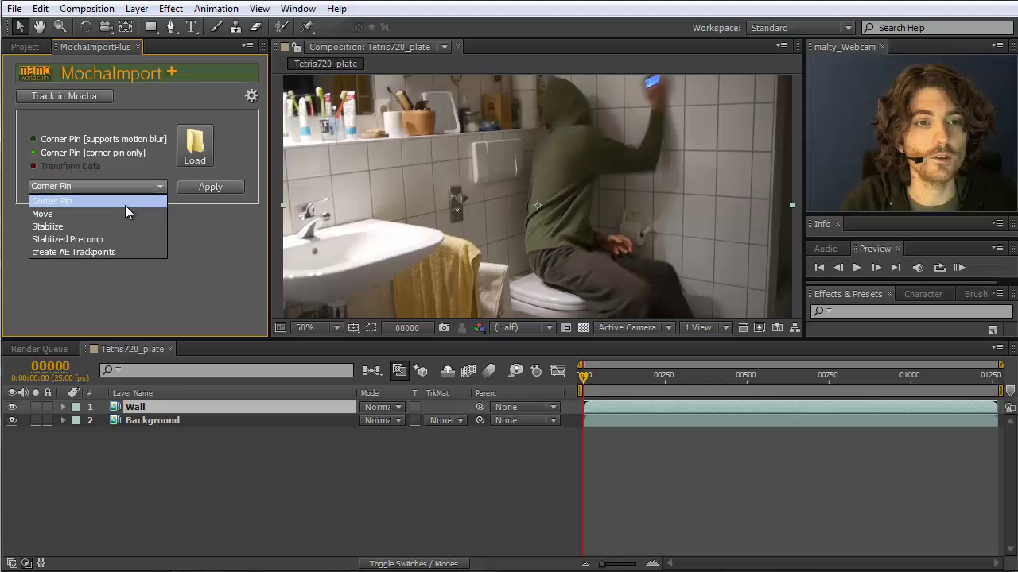
left_click(111, 239)
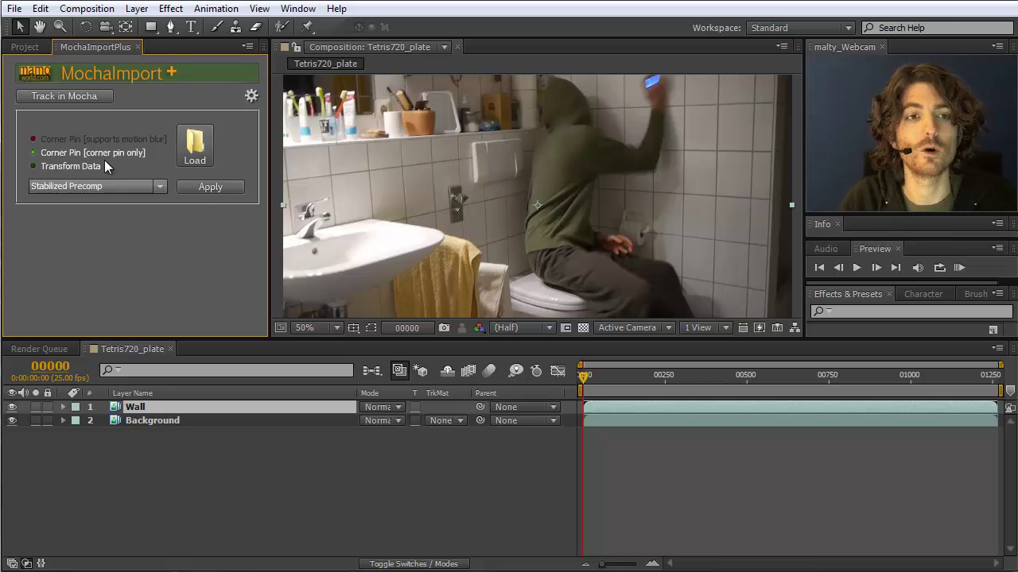
left_click(139, 406)
left_click(191, 189)
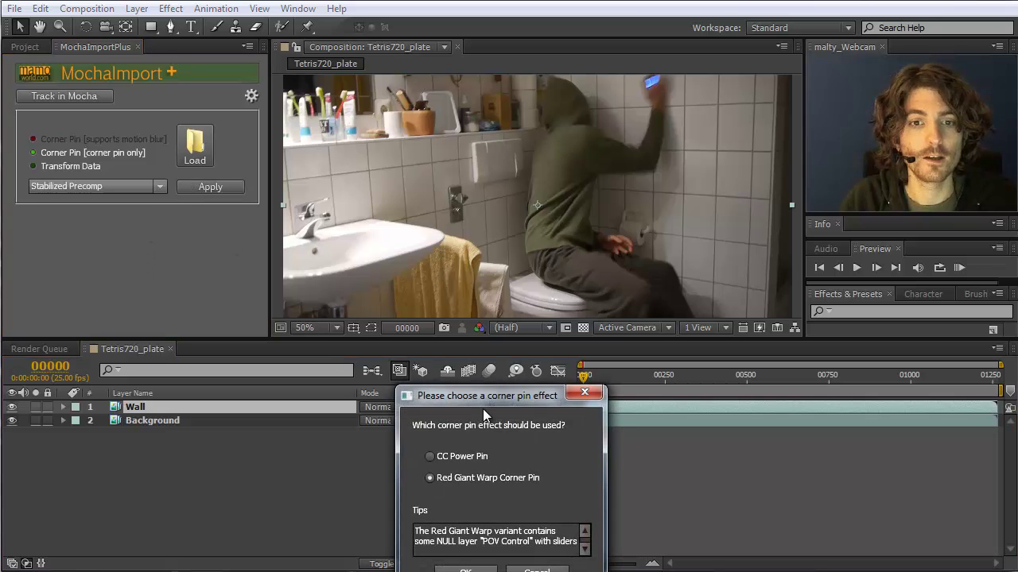
left_click_drag(483, 412, 389, 271)
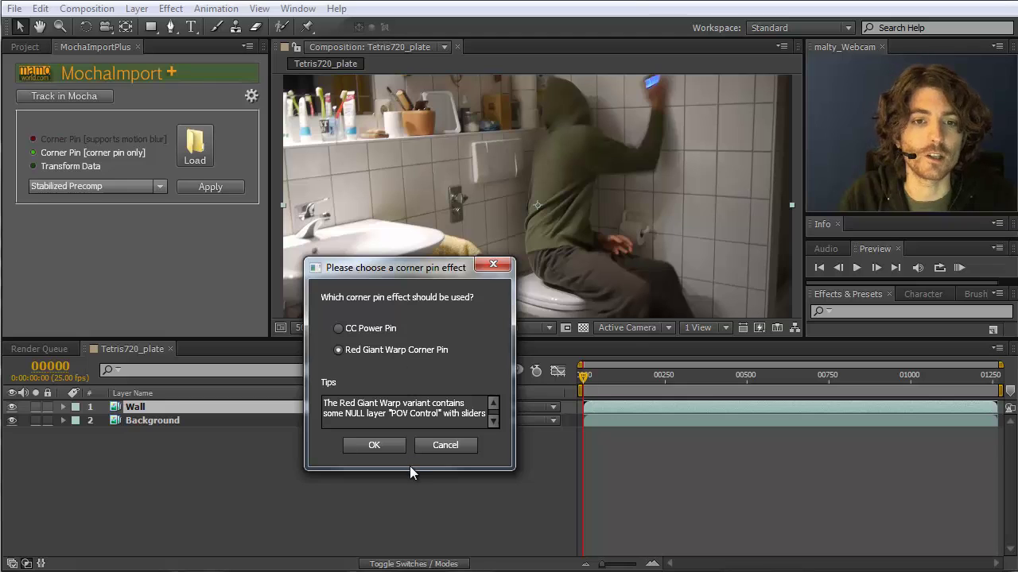
left_click(376, 443)
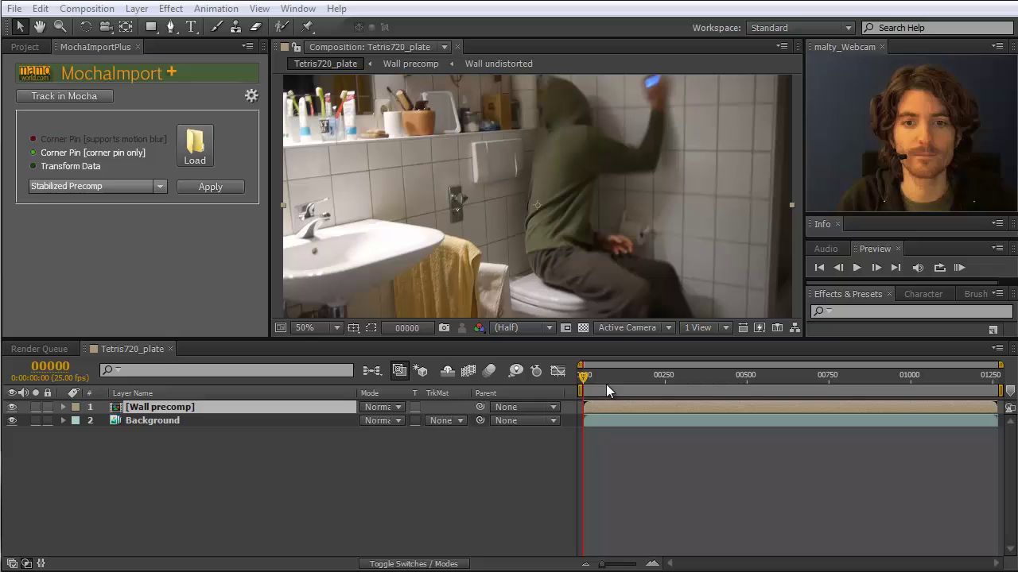
left_click_drag(582, 381, 800, 393)
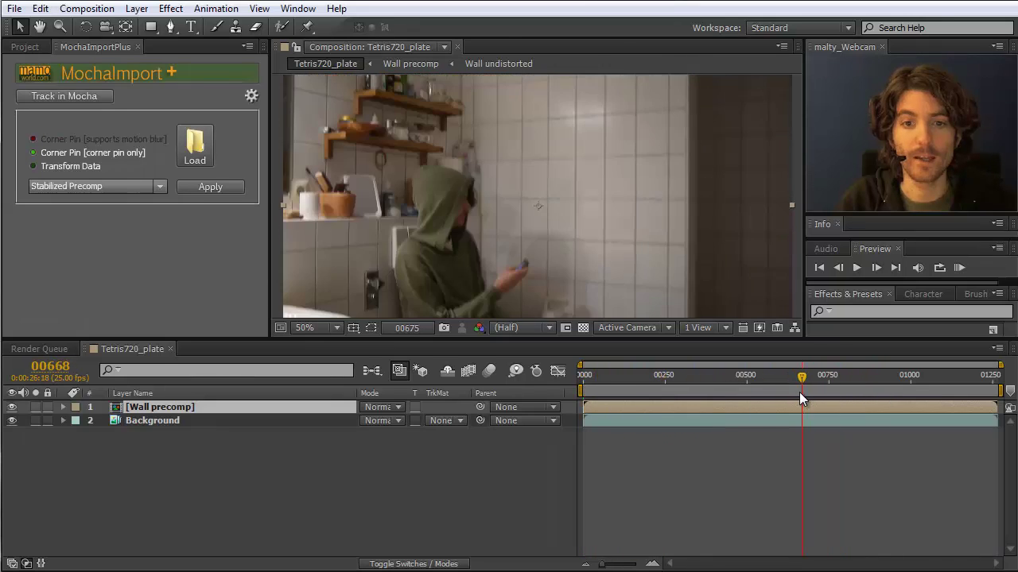
left_click(35, 407)
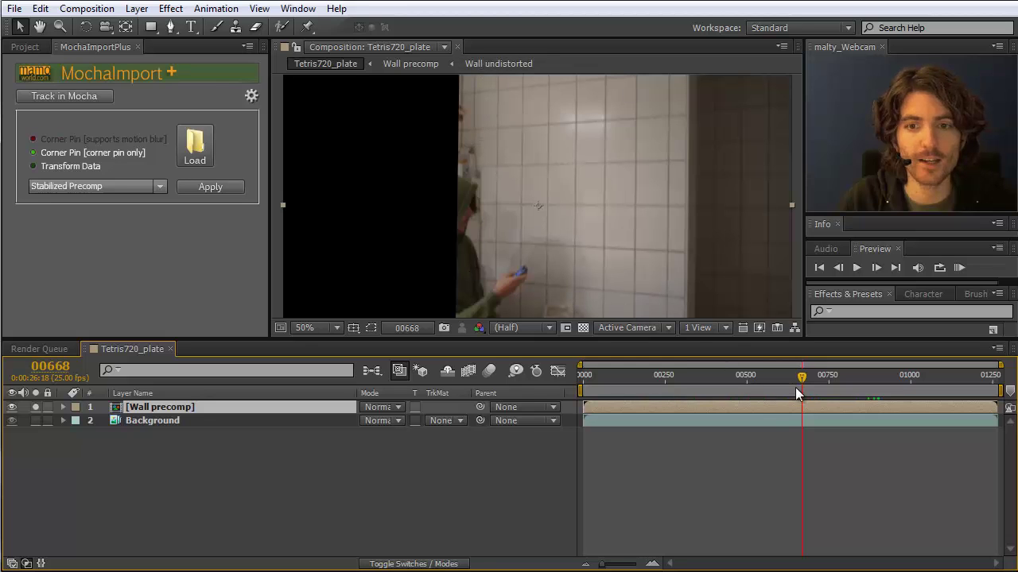
left_click_drag(799, 376, 698, 365)
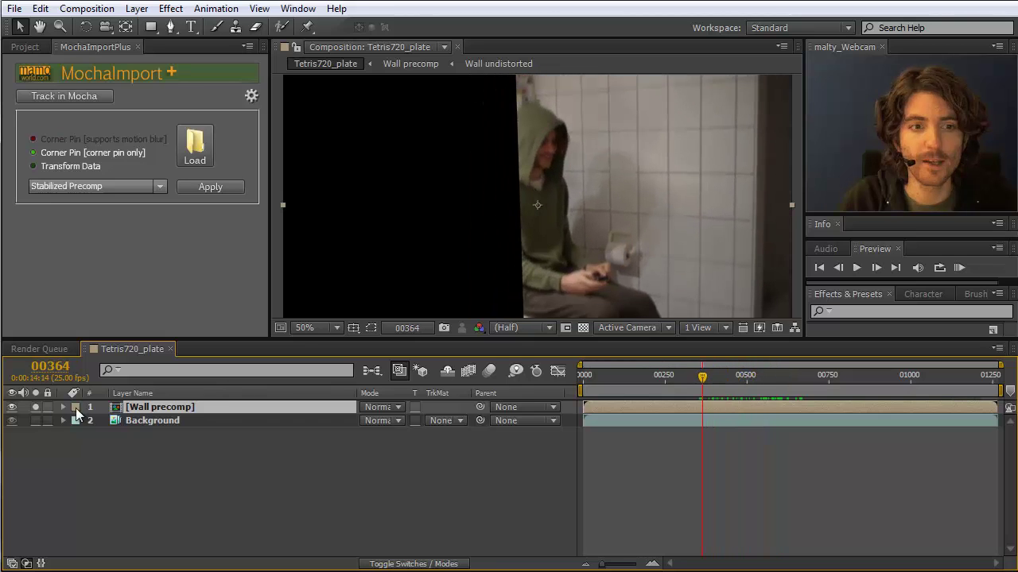
left_click(39, 407)
left_click(39, 408)
left_click(40, 408)
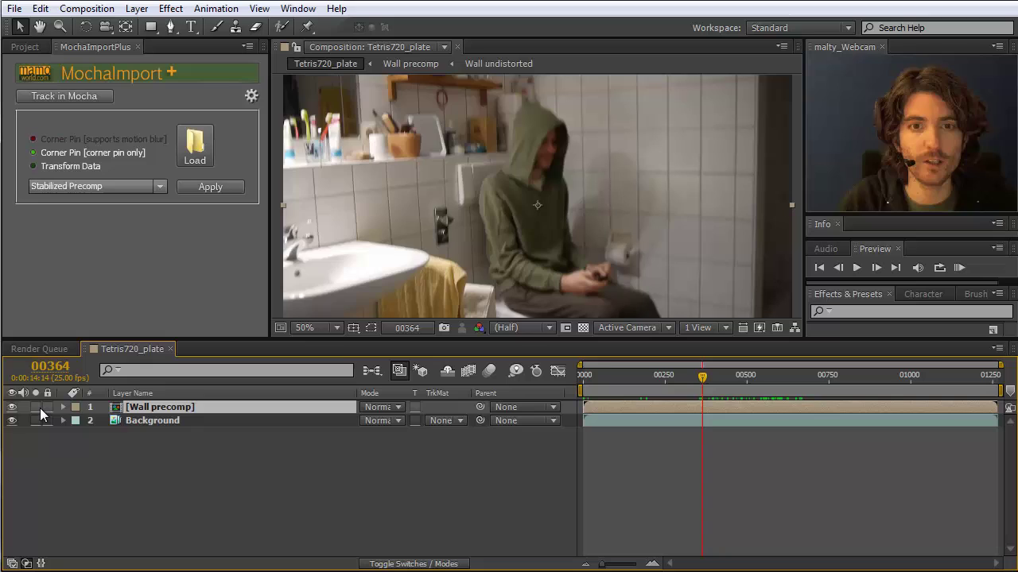
left_click(40, 408)
left_click(39, 407)
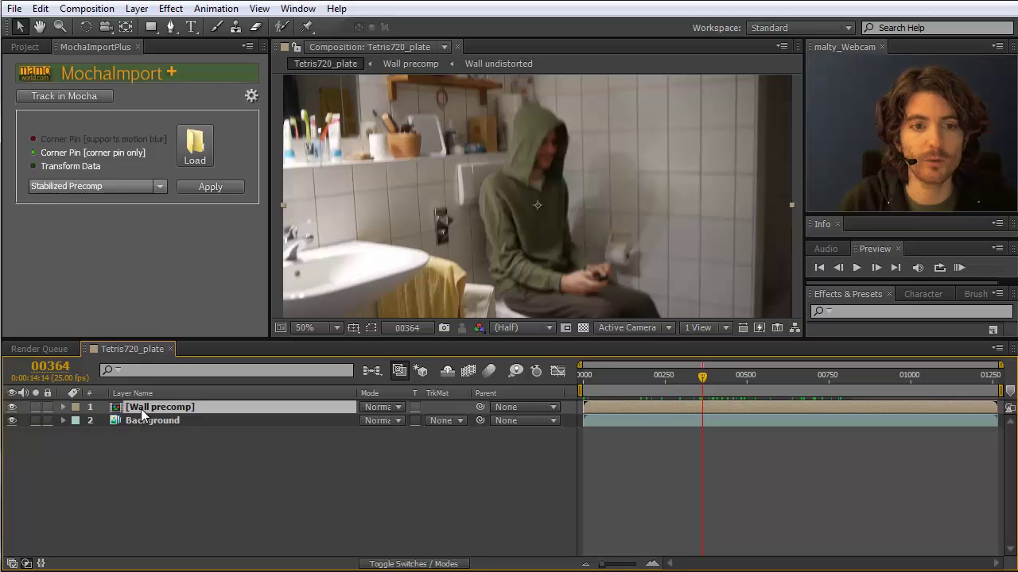
Step: Open the Wall precomp and scrub back to an earlier frame
double_click(140, 409)
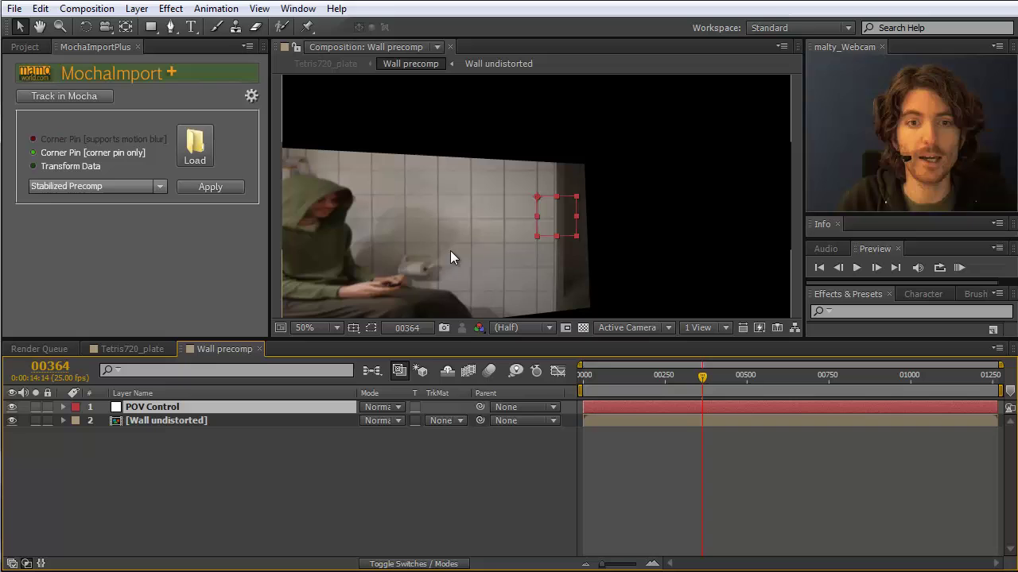
left_click_drag(702, 375, 791, 380)
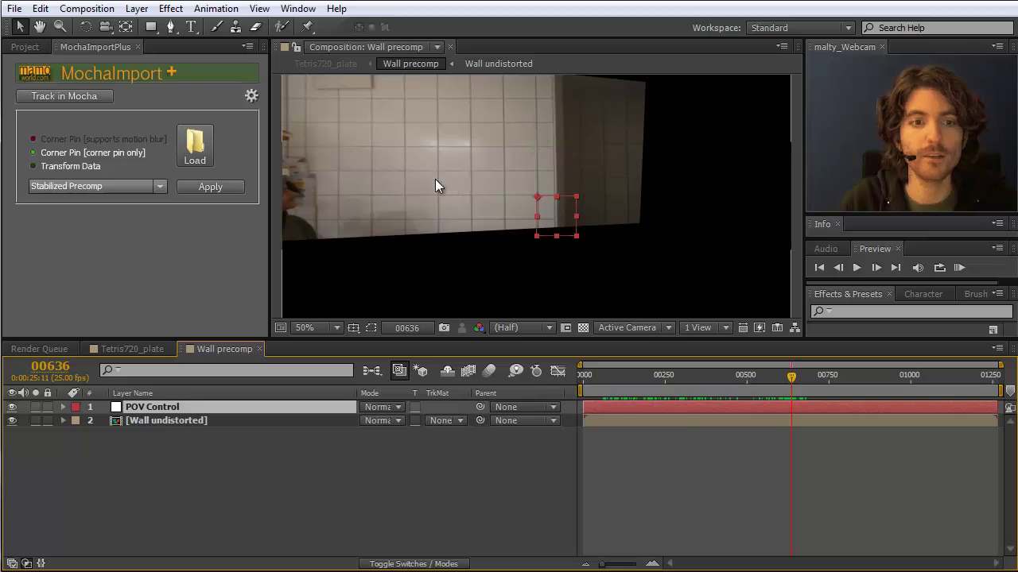
Step: Switch to the Tetris720_plate timeline, showing the Wall precomp above Background at frame 636
left_click(140, 349)
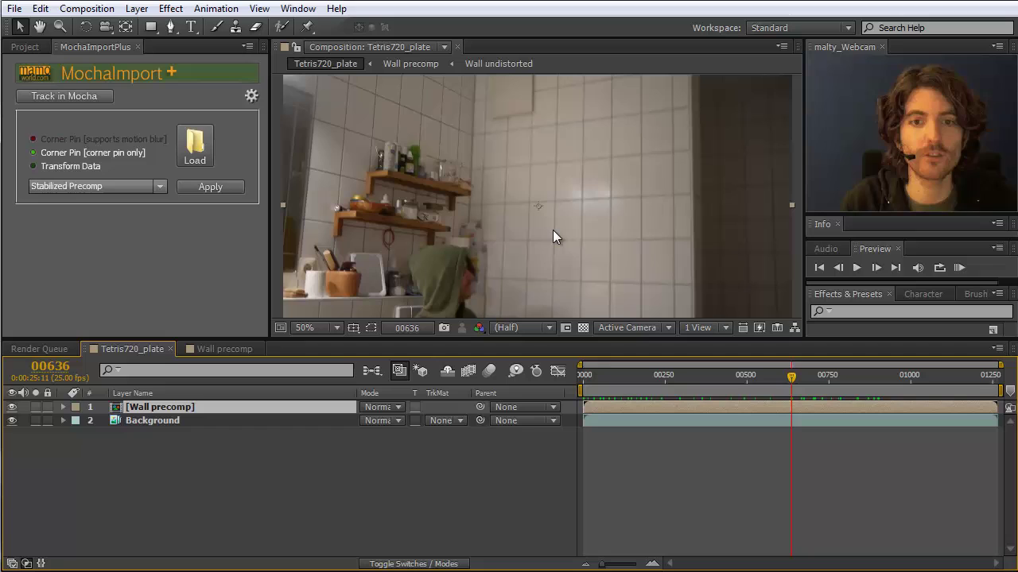